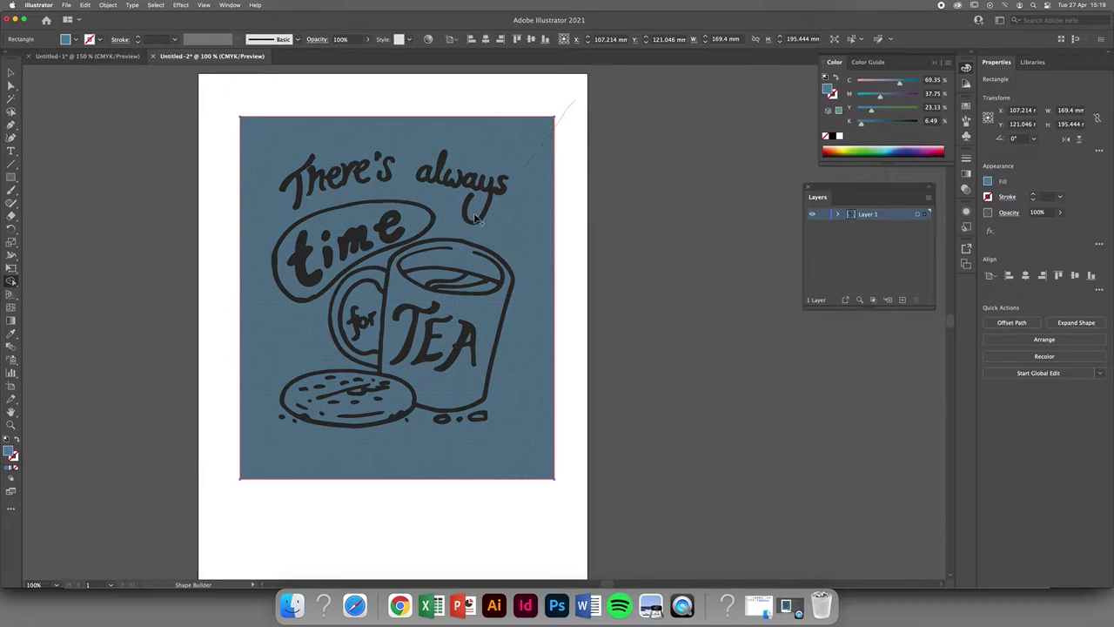
Step: Marquee-select the tea line drawing and Shift-click the blue background rectangle out of the selection
left_click(342, 138)
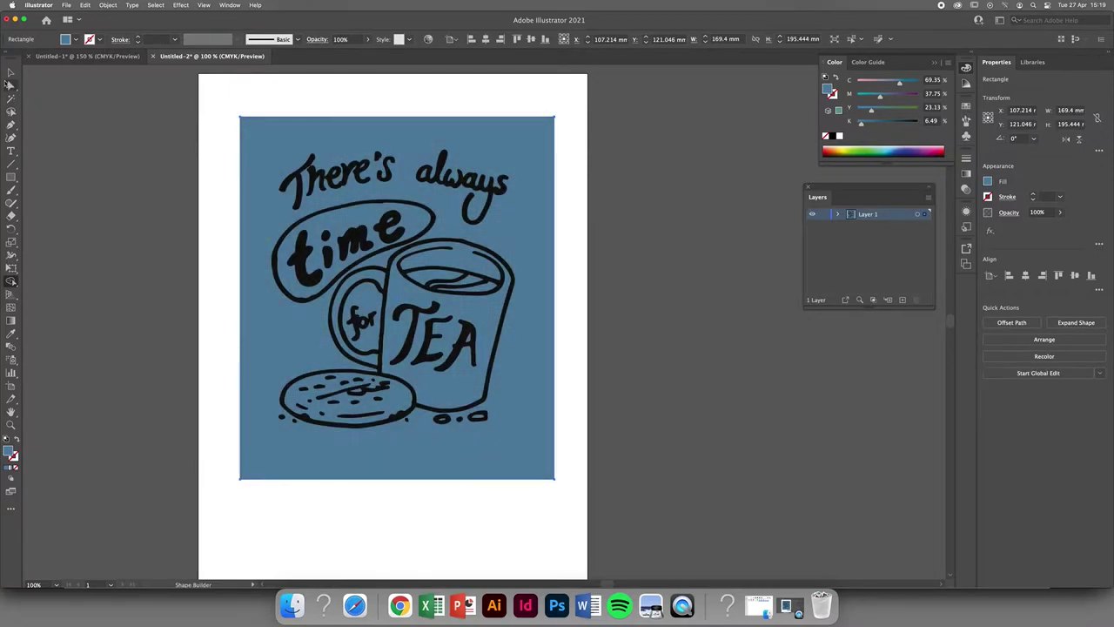
left_click(11, 72)
left_click_drag(218, 101, 573, 507)
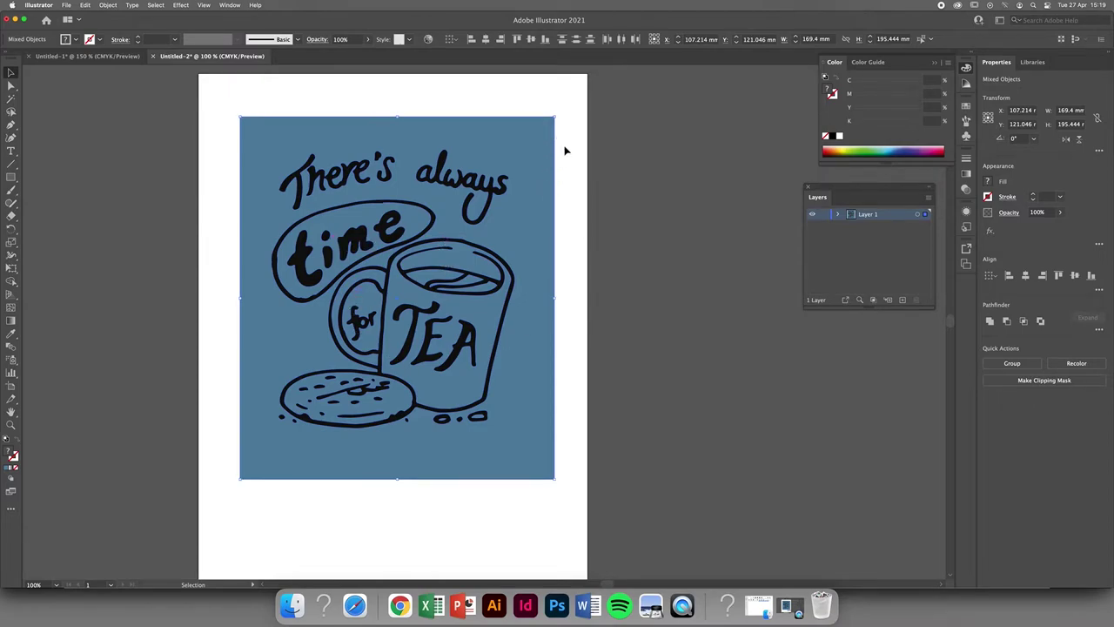
left_click(540, 137, "shift")
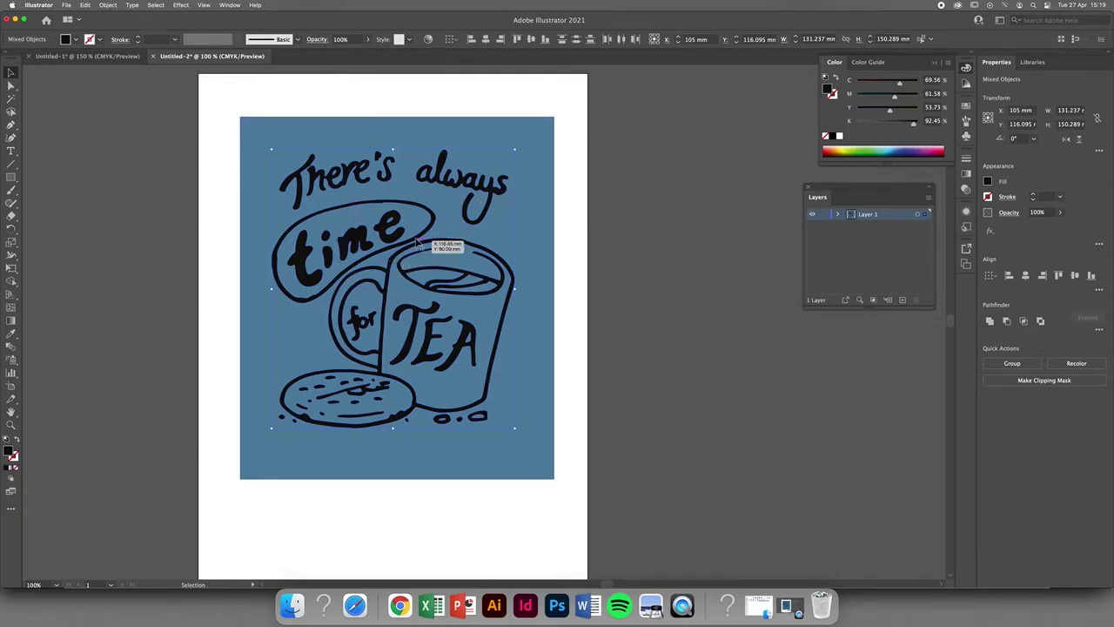
Step: Make the selected tea line drawing a Live Paint group via Object > Live Paint > Make, then deselect
left_click(106, 6)
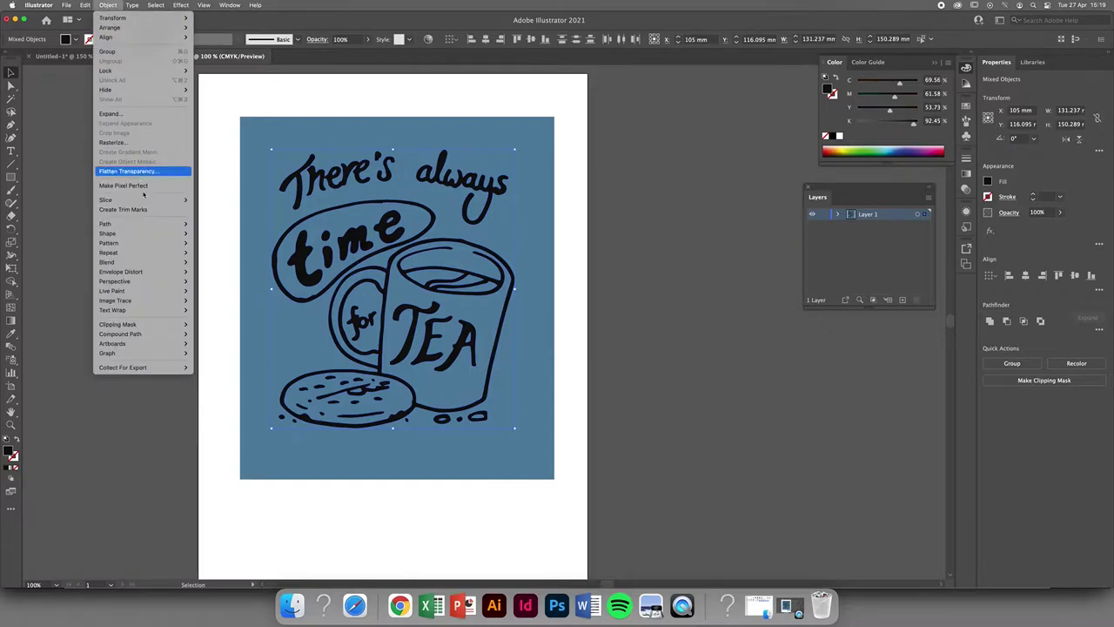
mouse_move(148, 291)
left_click(226, 292)
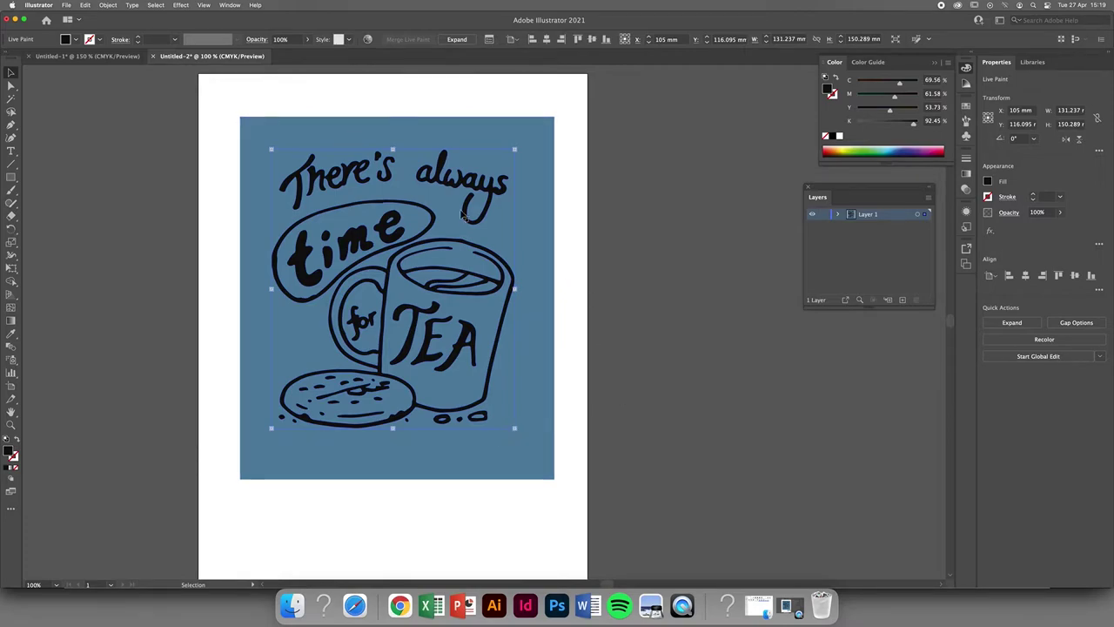
left_click(611, 172)
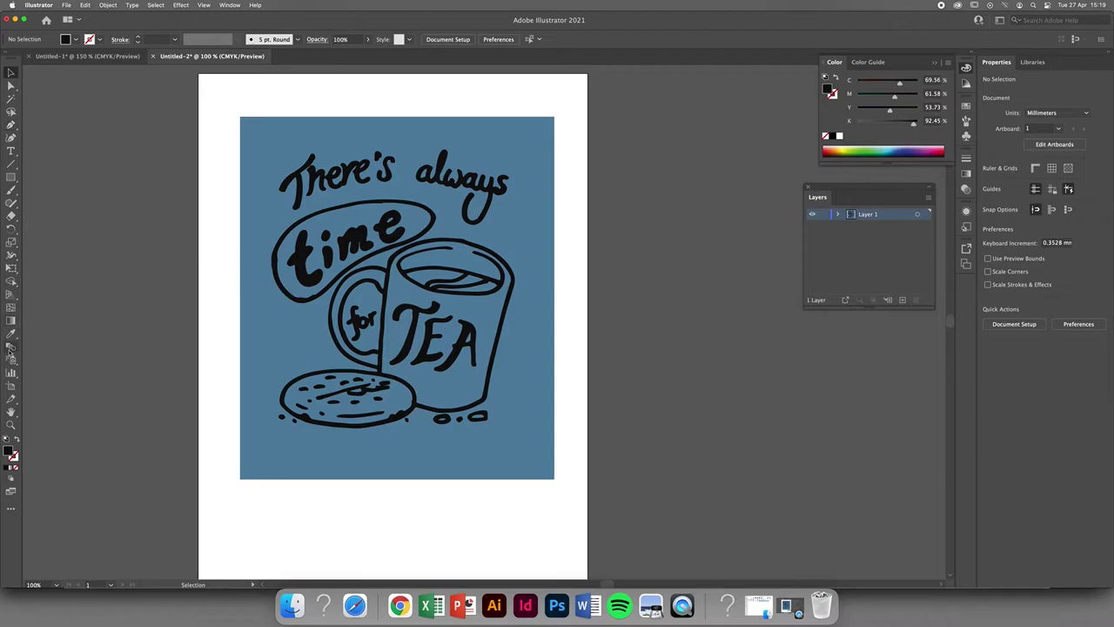
Step: Switch to the Live Paint Bucket tool from the Shape Builder flyout
mouse_move(10, 282)
left_mouse_down()
mouse_move(58, 286)
mouse_move(63, 298)
left_mouse_up()
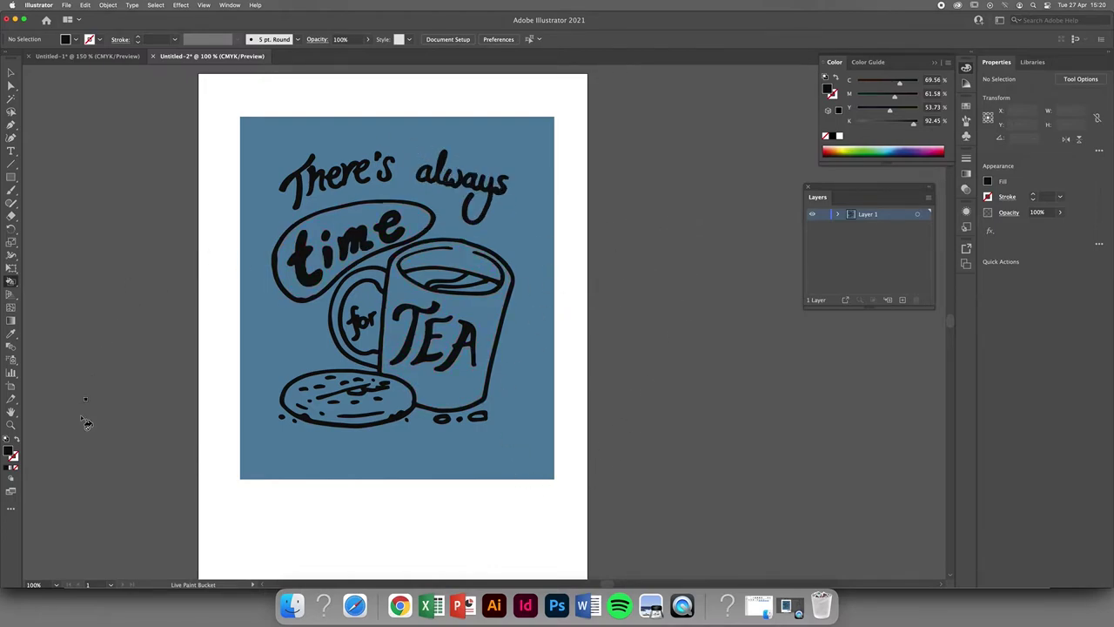
Step: Set the fill colour to the tea brown 916A47 in the Color Picker
double_click(9, 450)
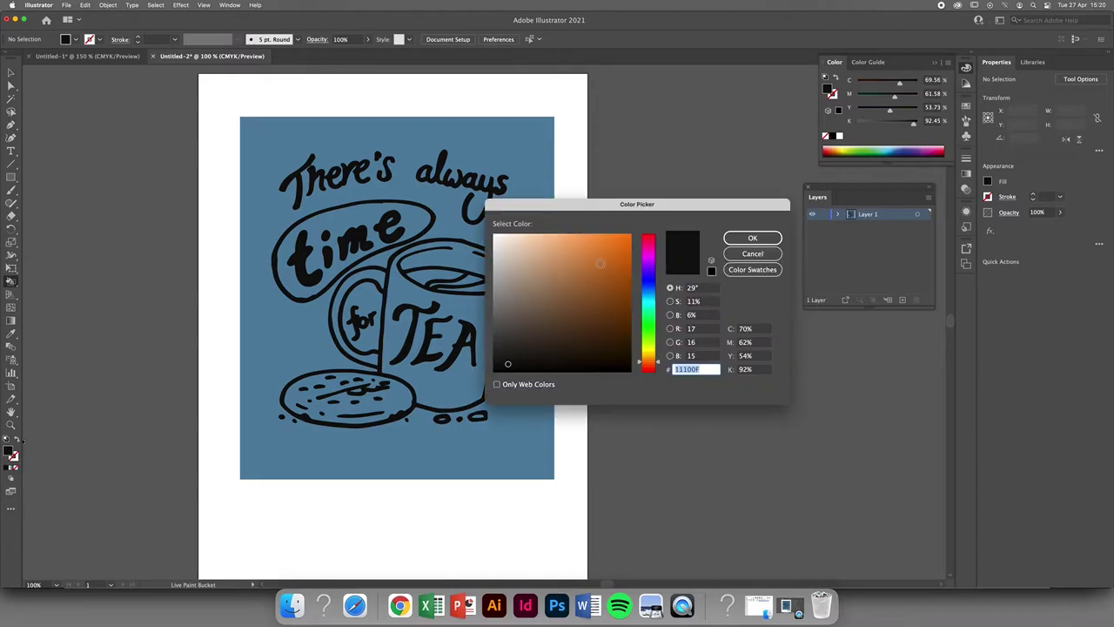
left_click(569, 308)
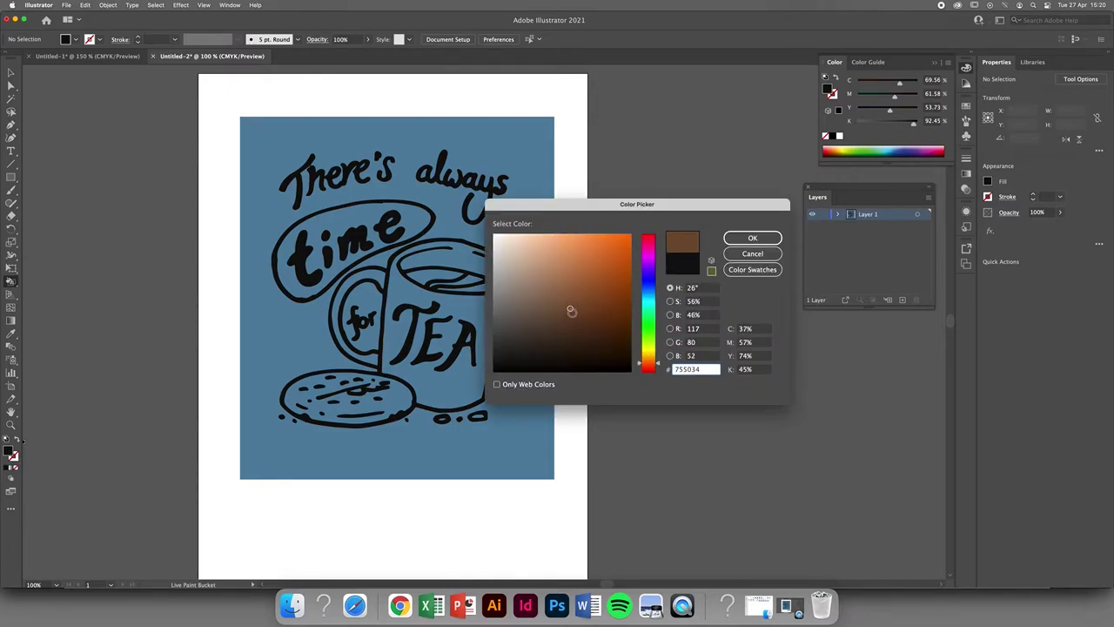
left_click(651, 366)
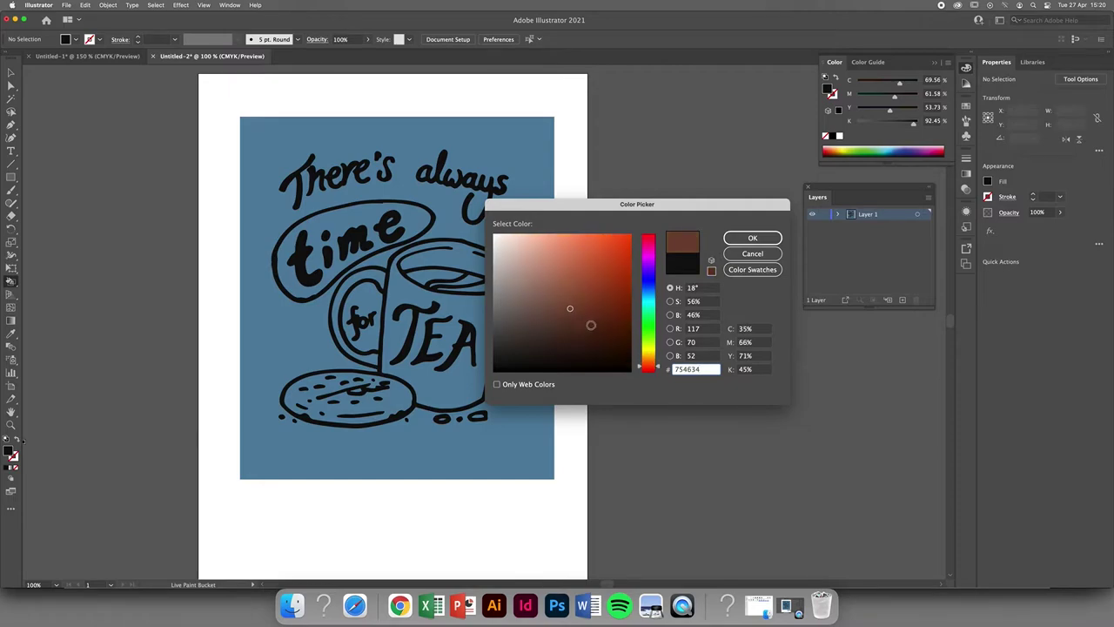
left_click_drag(571, 307, 567, 297)
left_click_drag(638, 368, 639, 364)
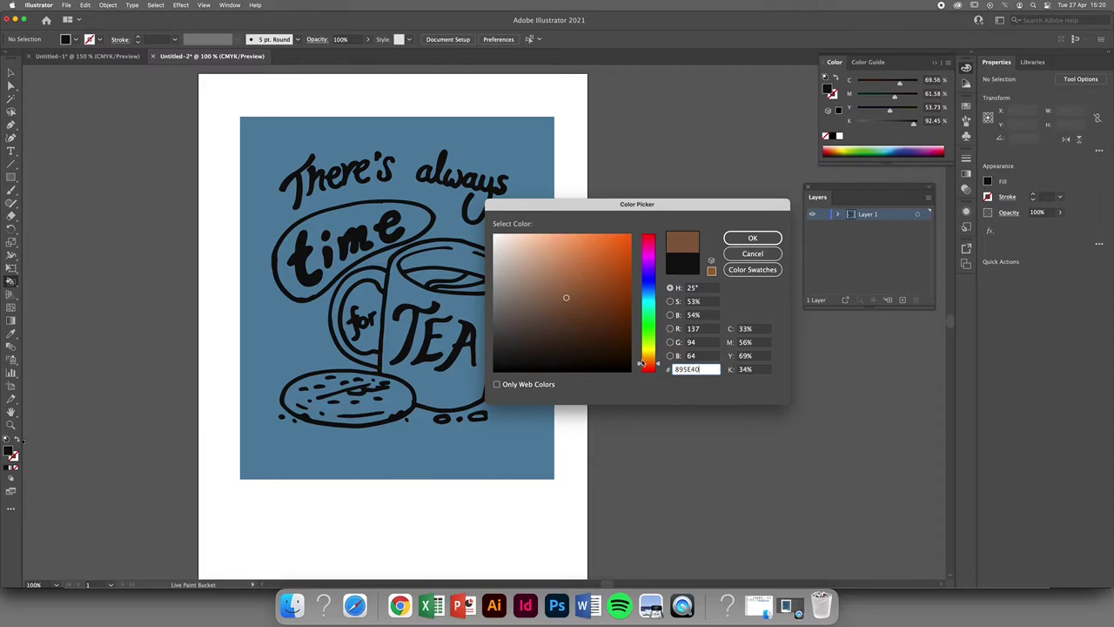
left_click_drag(568, 297, 564, 293)
left_click_drag(636, 360, 639, 362)
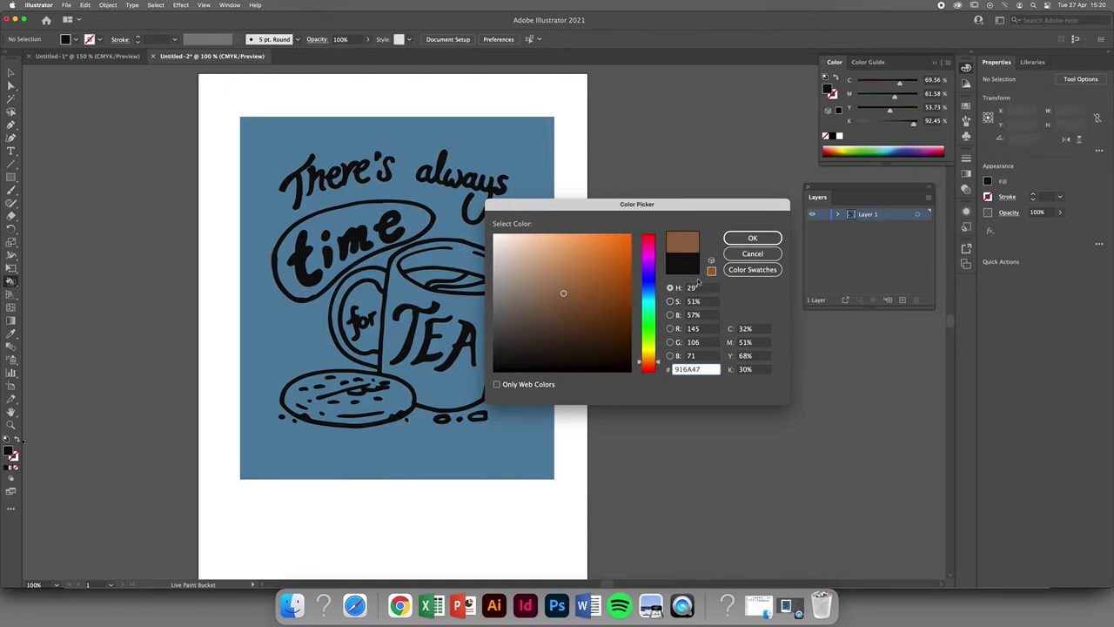
left_click(752, 237)
Step: Paint the tea surface brown, then change the fill colour to light tan C6A488
left_click(432, 279)
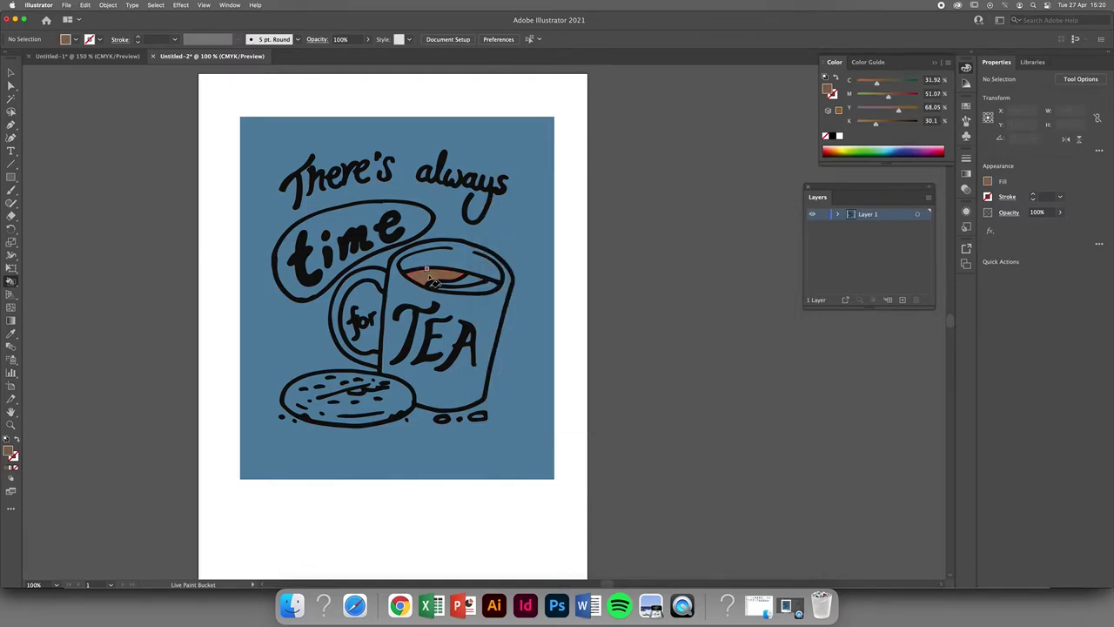
left_click(483, 291)
double_click(9, 452)
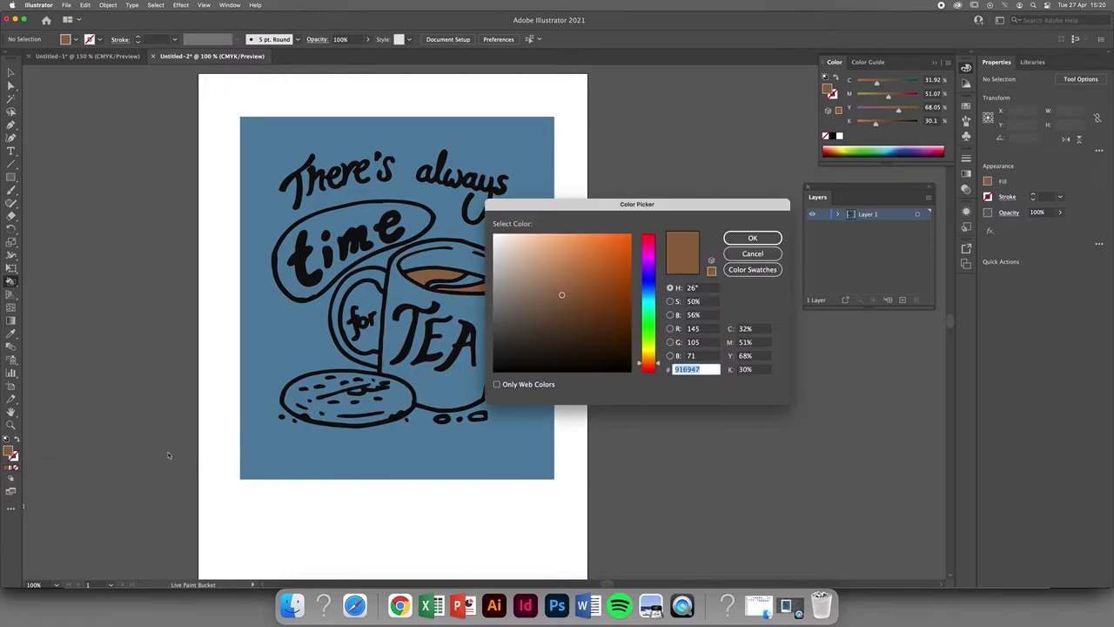
left_click(535, 264)
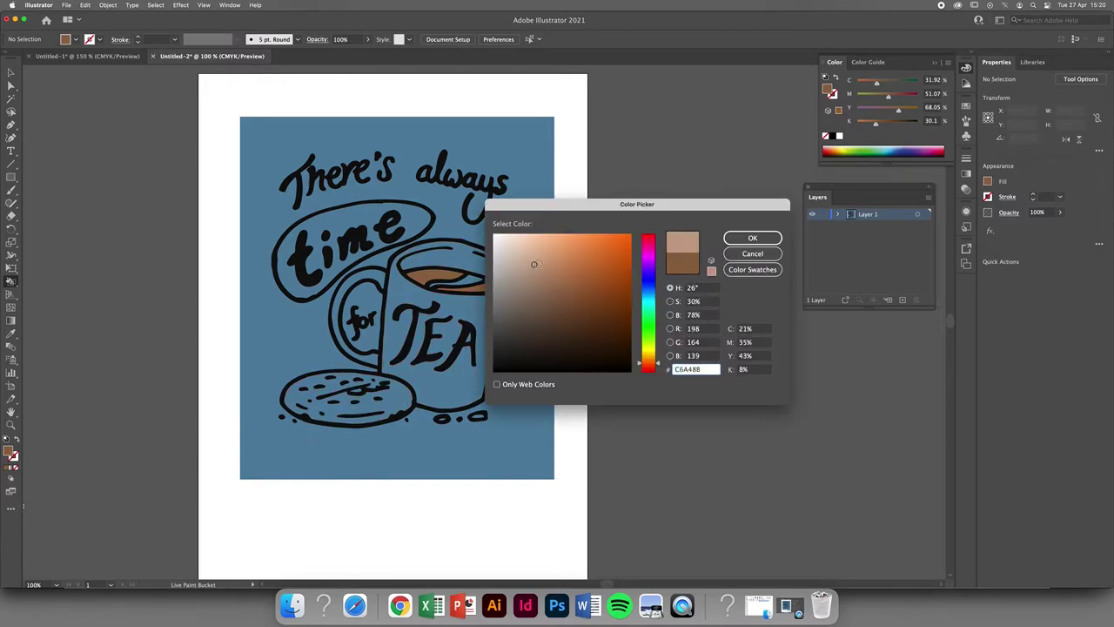
left_click(752, 238)
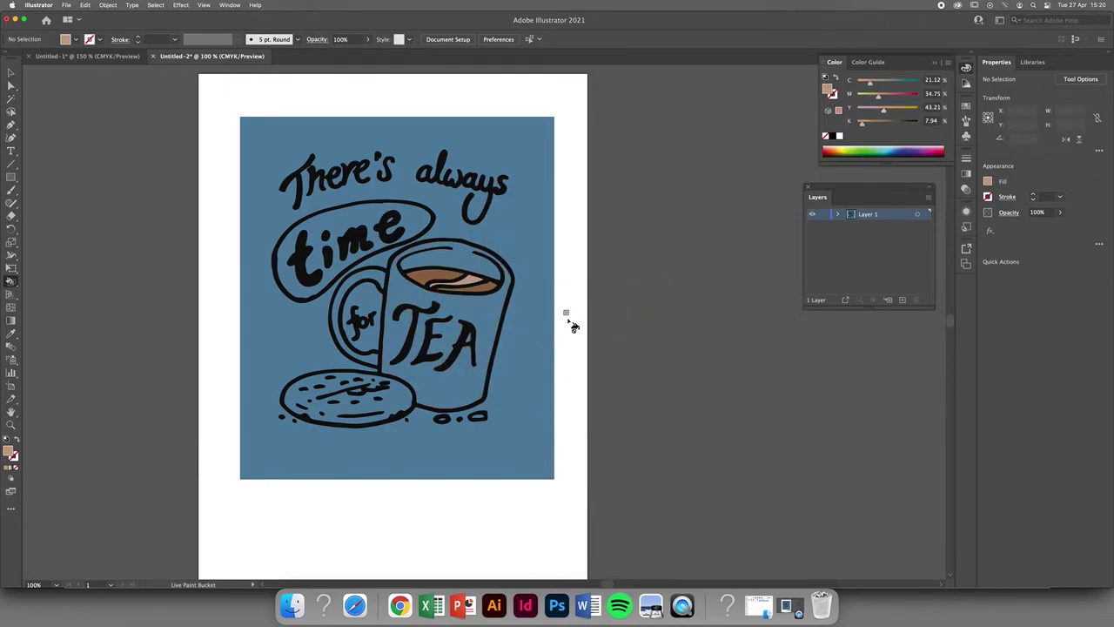
Step: Paint the tea swirl light tan and the biscuit in the sampled tea brown
left_click(478, 294)
left_click(439, 279)
left_click(442, 270, "alt")
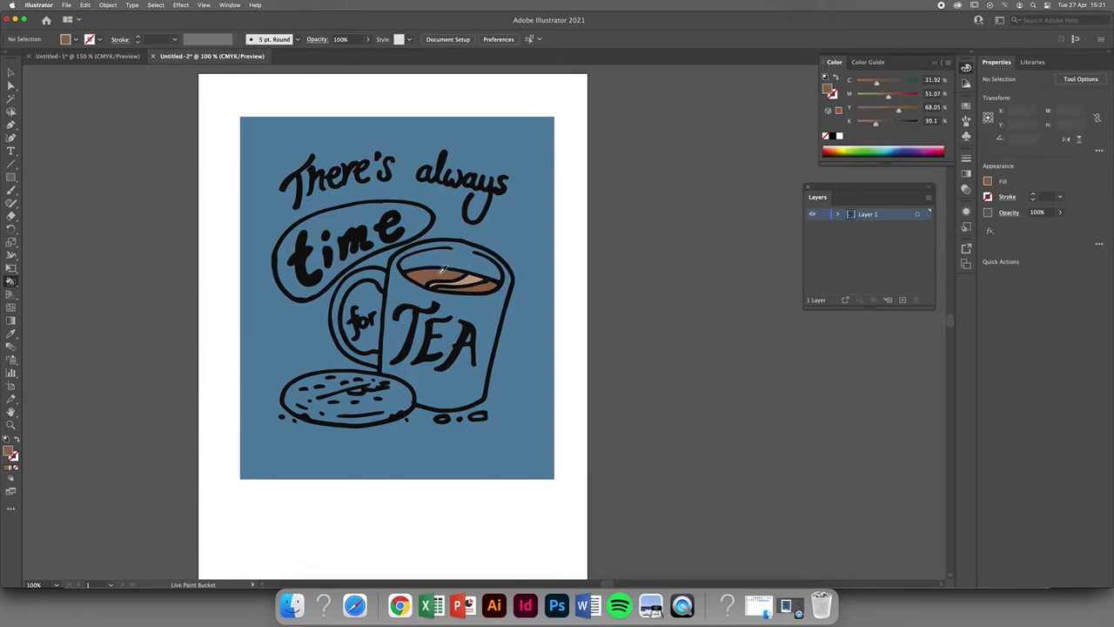
left_click(361, 392)
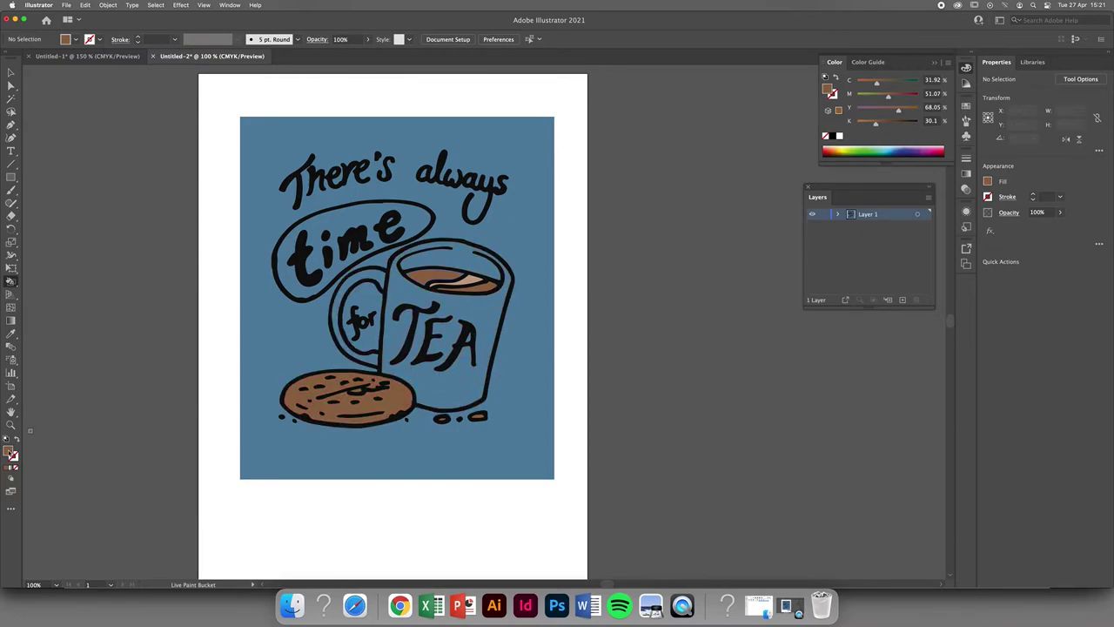
Step: Switch the fill to a deep dark brown and paint the outlines and crumbs with it
double_click(9, 452)
left_click_drag(584, 325, 598, 338)
left_click(751, 238)
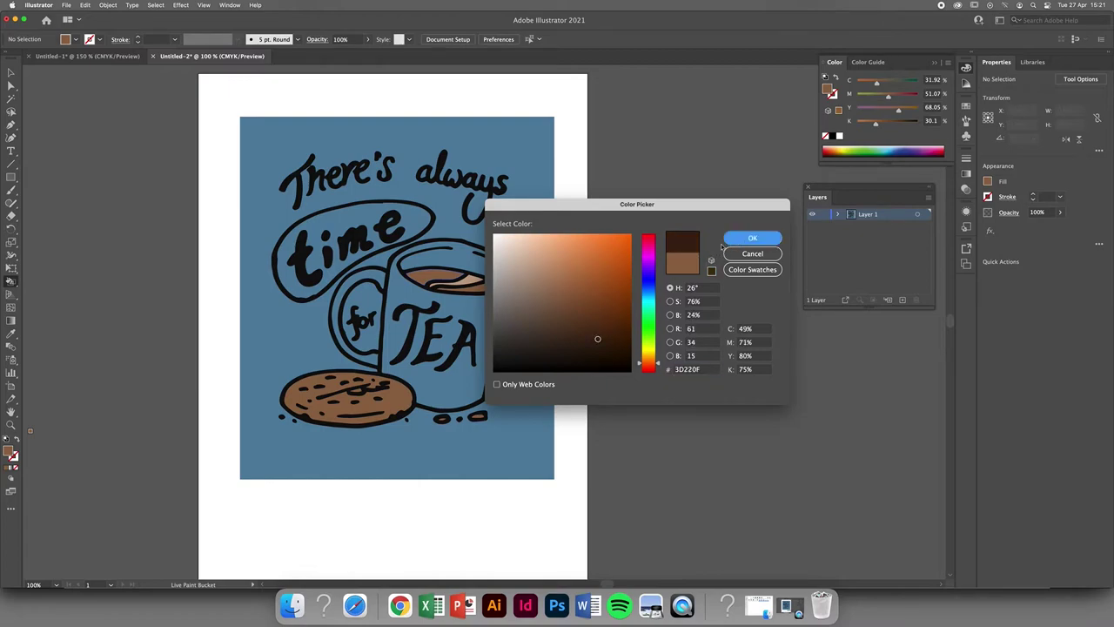
left_click(383, 380)
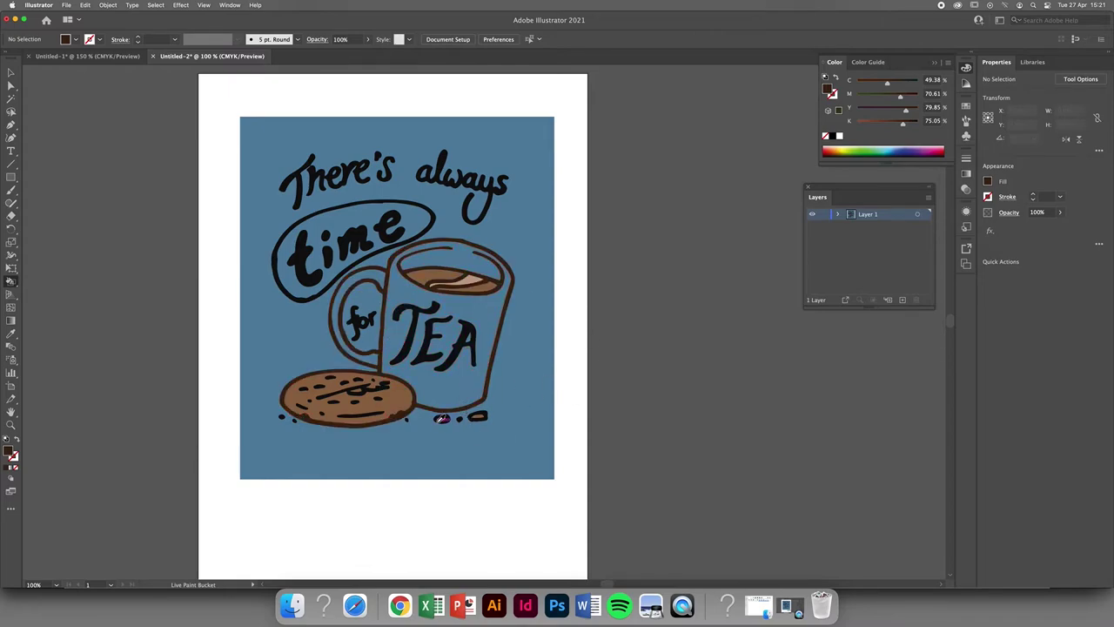
scroll(457, 396, "up", 5)
left_click(456, 395)
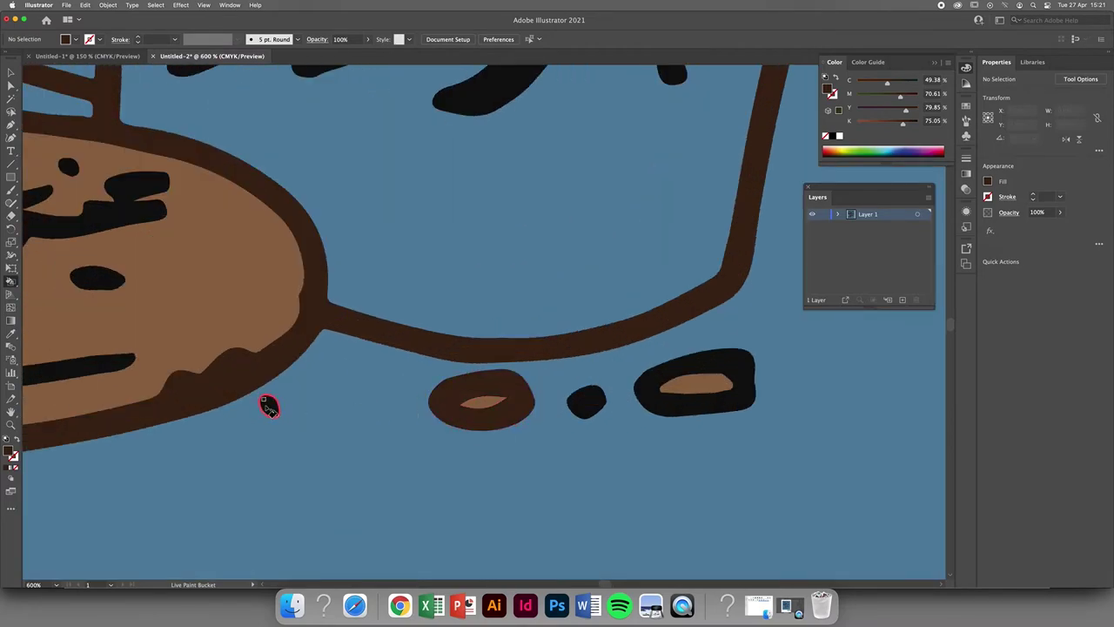
left_click(268, 407)
left_click(587, 401)
left_click(648, 394)
Step: Paint the biscuit's bottom line, long swoosh and chocolate chips dark brown
left_click_drag(221, 406, 620, 407)
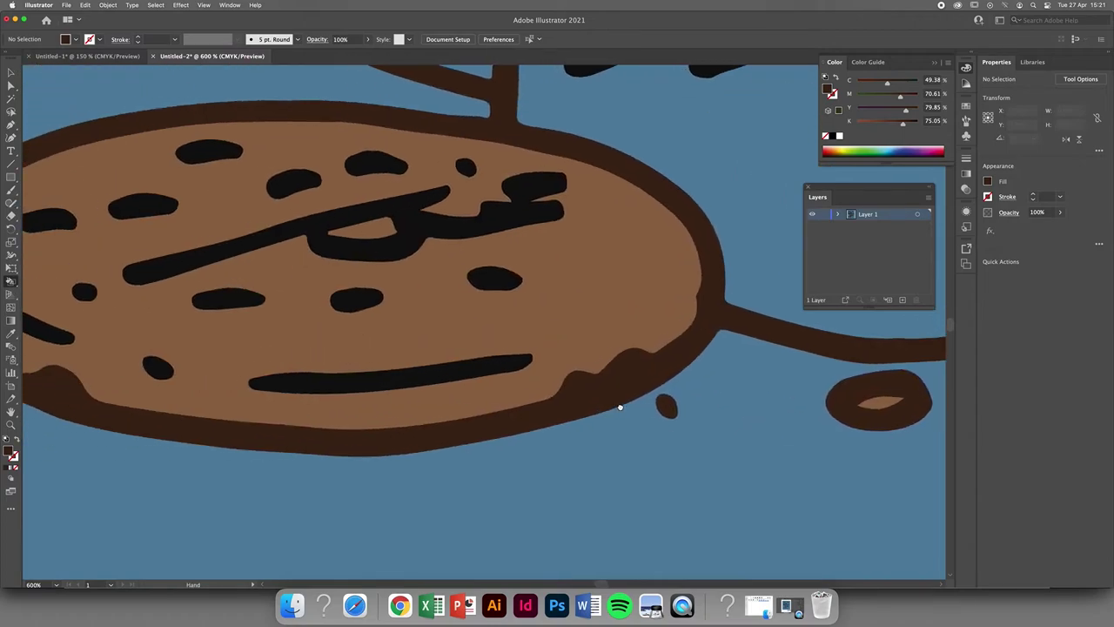
left_click(478, 367)
left_click(494, 280)
left_click(411, 253)
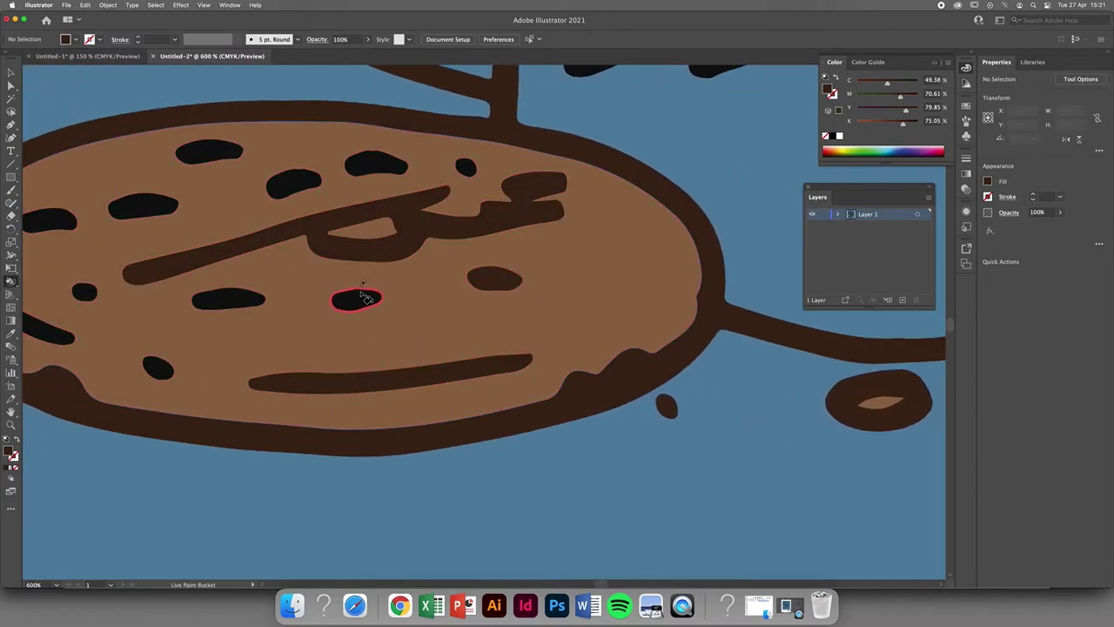
left_click(365, 298)
left_click(228, 299)
left_click(144, 207)
left_click(231, 155)
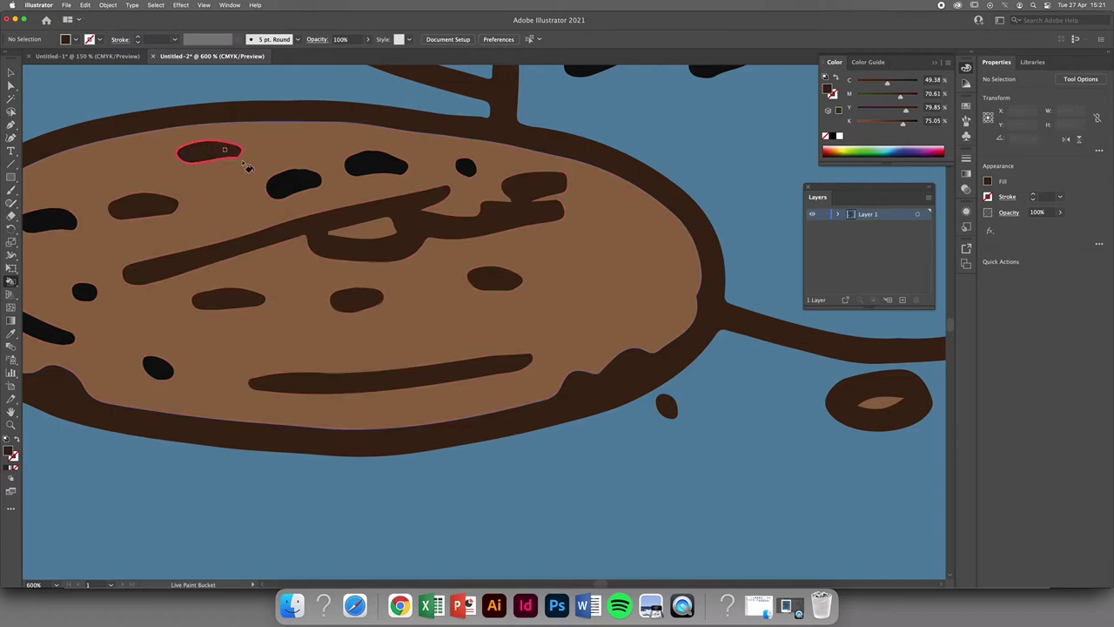
left_click(295, 182)
left_click(376, 165)
left_click(465, 167)
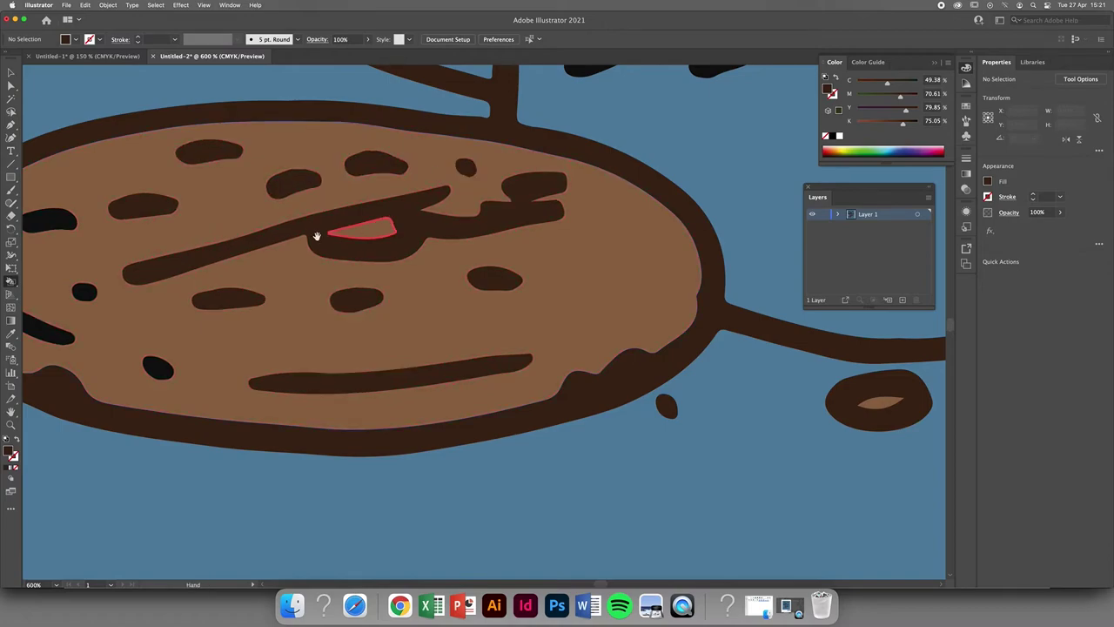
Step: Fill the remaining black chips and the crumb left of the biscuit dark brown
left_click_drag(317, 236, 517, 204)
left_click(255, 185)
left_click(292, 258)
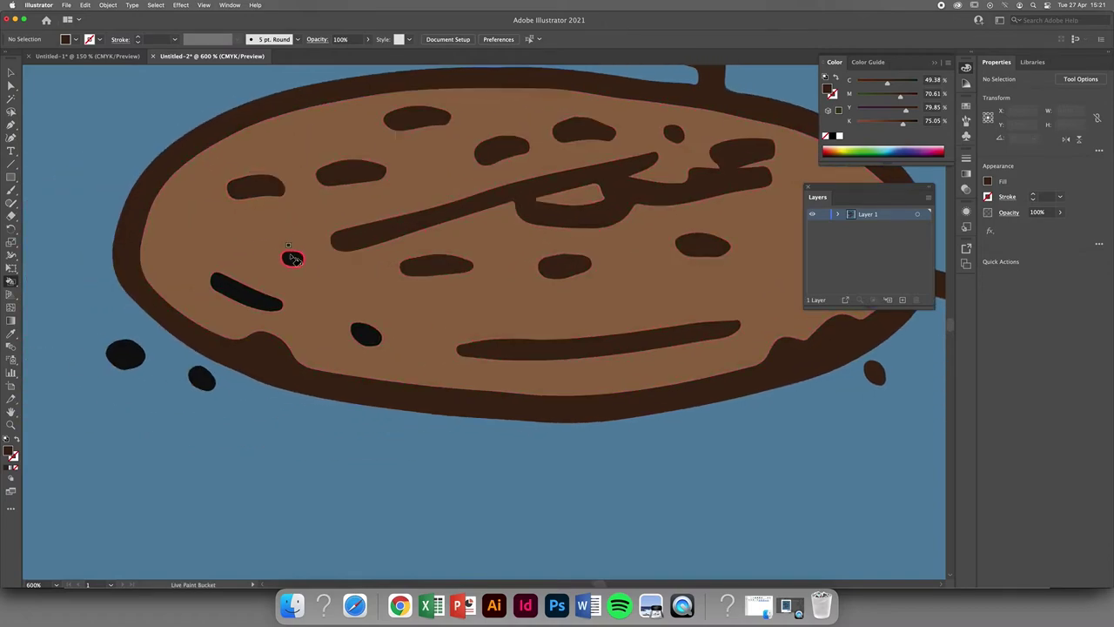
left_click(226, 301)
left_click(366, 332)
scroll(322, 340, "left", 5)
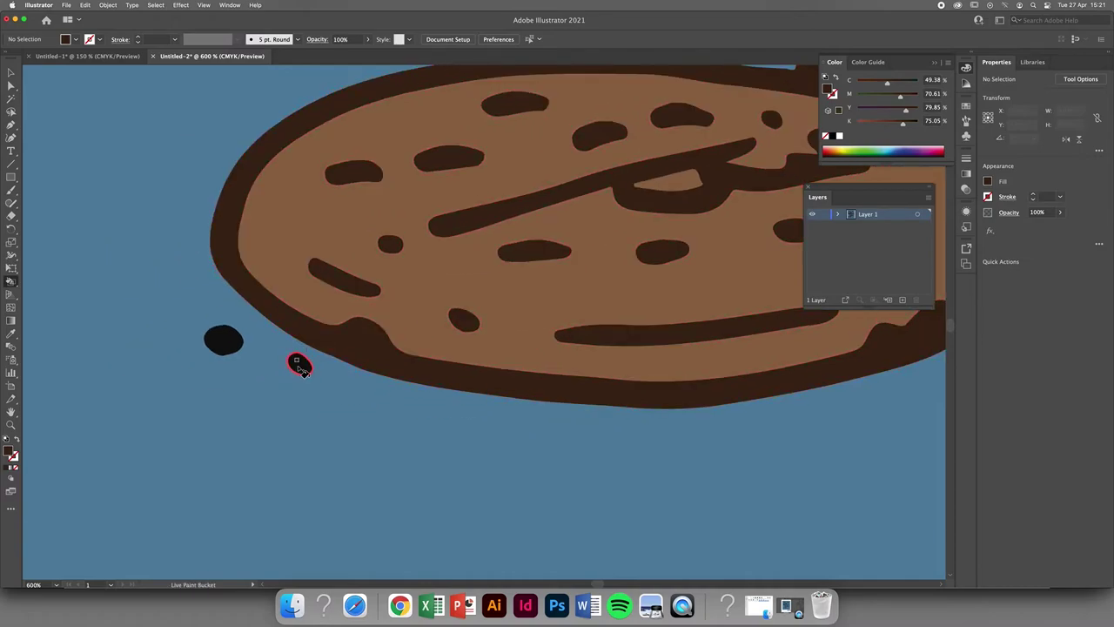
left_click(224, 341)
scroll(661, 183, "down", 5)
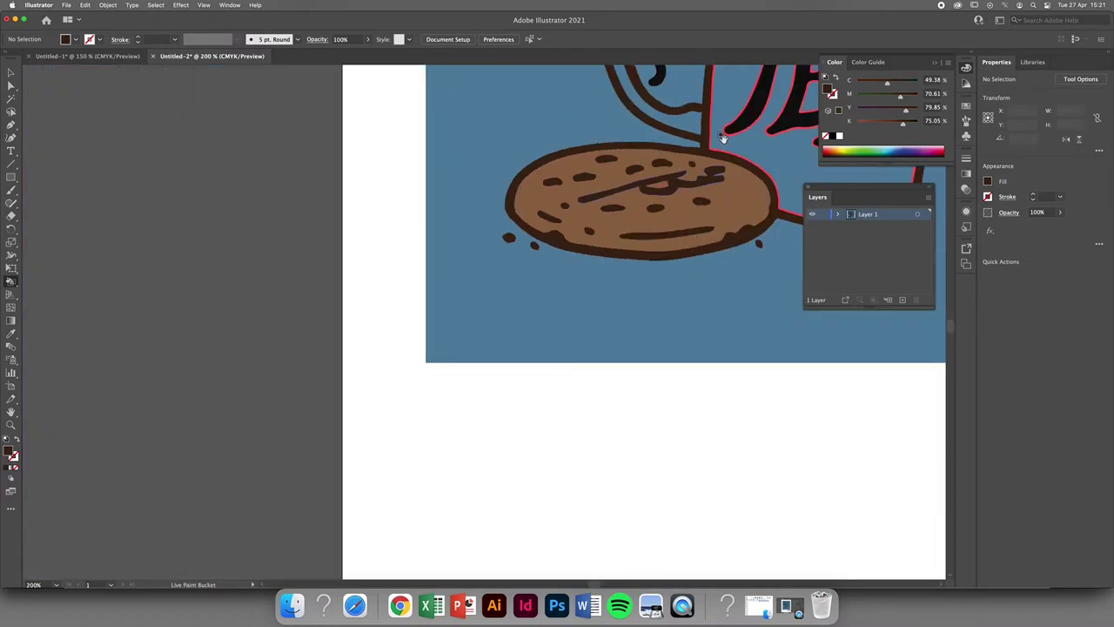
Step: Fill the 'time' swoosh background and the inside of its e dark brown
scroll(723, 137, "right", 5)
scroll(722, 137, "up", 3)
scroll(696, 271, "right", 2)
scroll(696, 270, "up", 2)
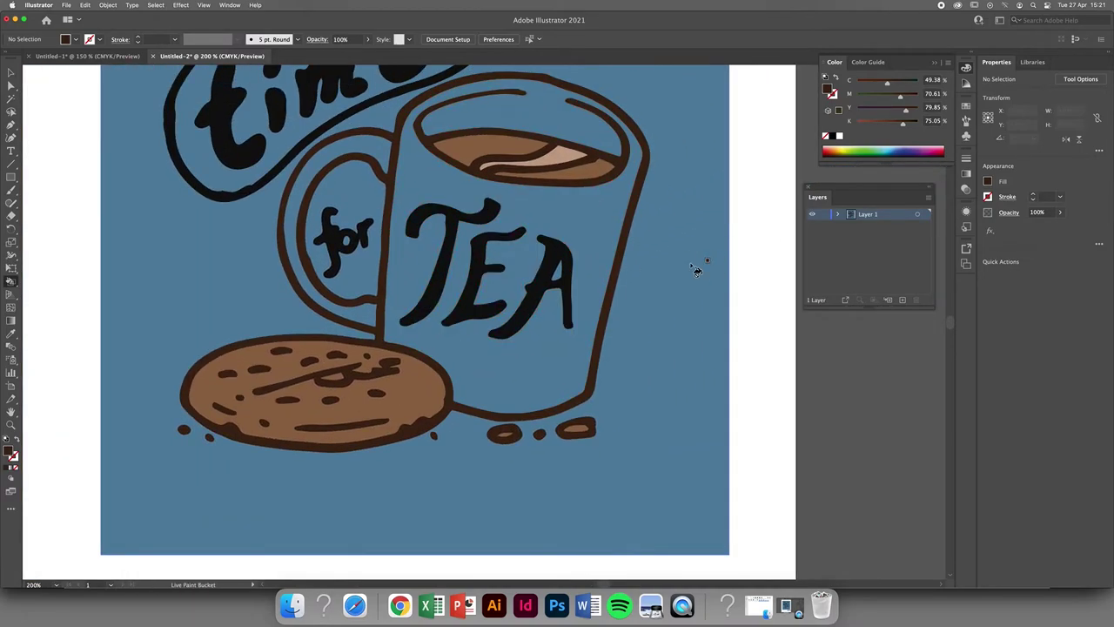
scroll(697, 271, "down", 4)
scroll(654, 203, "right", 2)
scroll(654, 203, "up", 1)
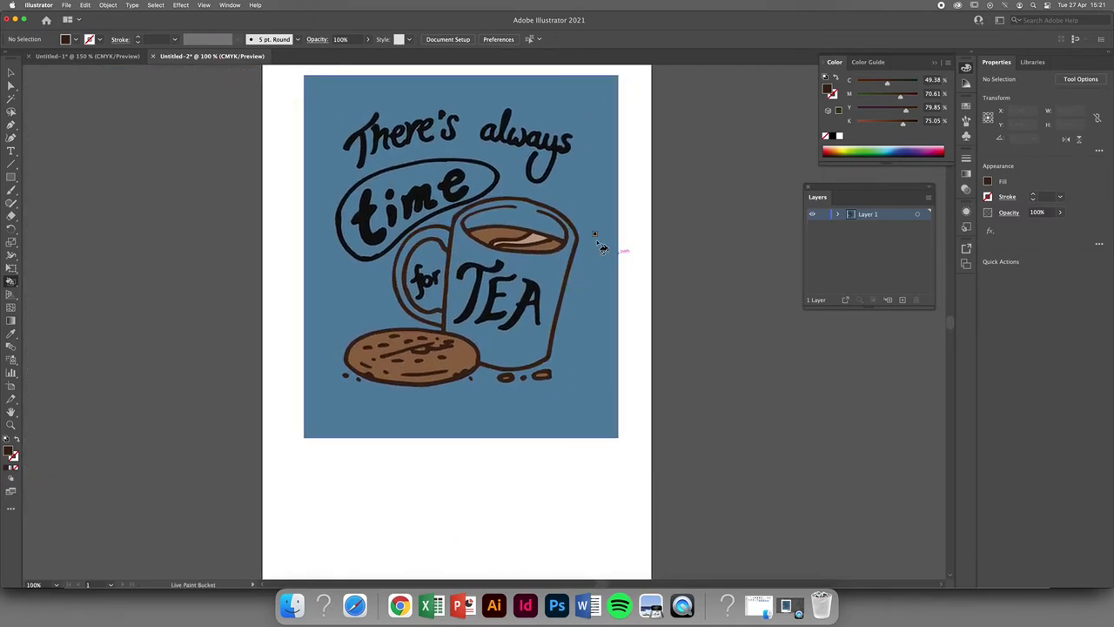
scroll(602, 248, "right", 1)
scroll(602, 248, "up", 1)
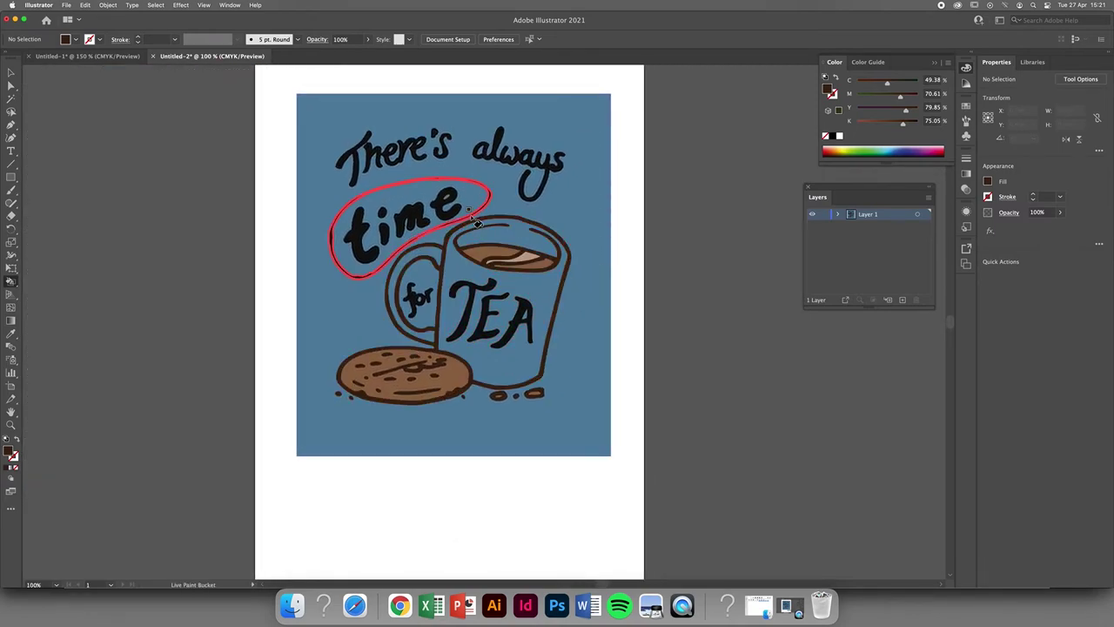
scroll(470, 189, "up", 5)
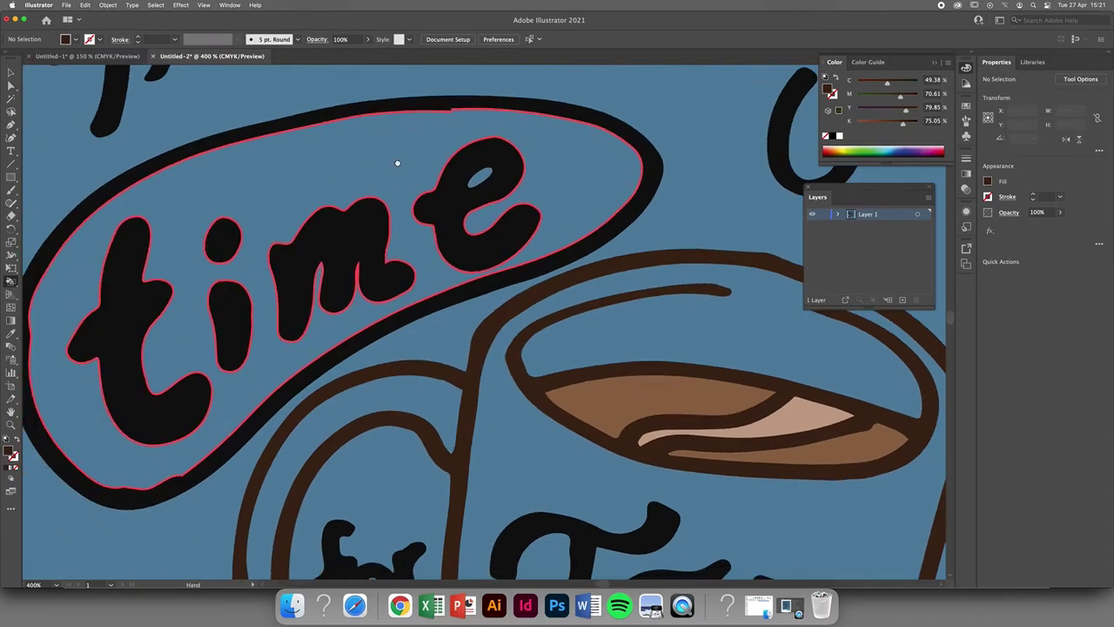
scroll(397, 163, "left", 1)
scroll(397, 163, "down", 1)
left_click(383, 157)
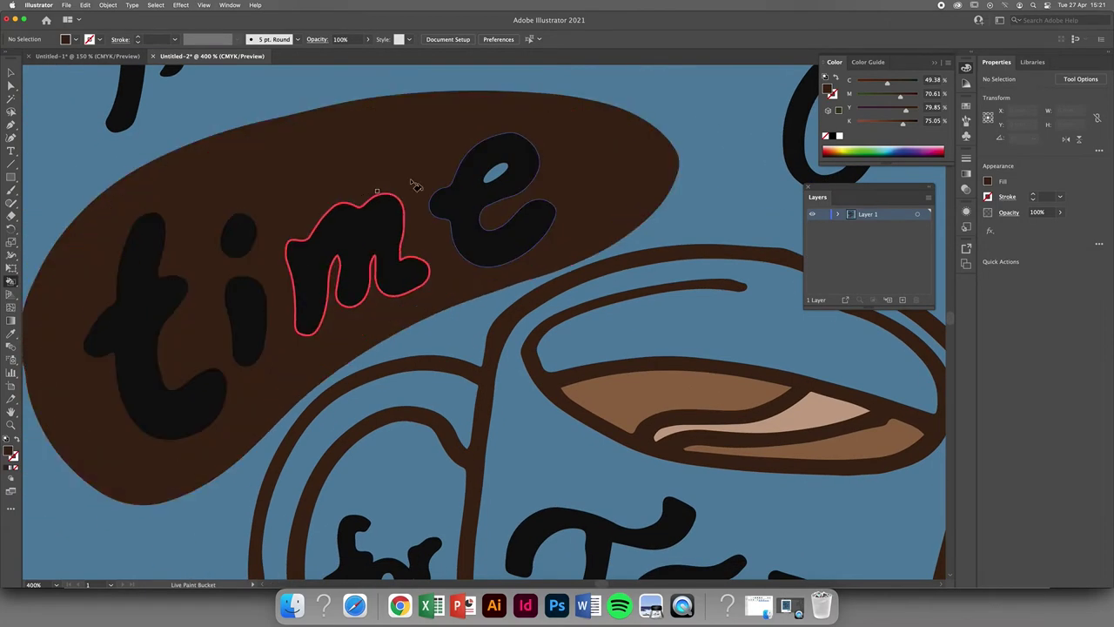
left_click(492, 167)
scroll(492, 166, "down", 5)
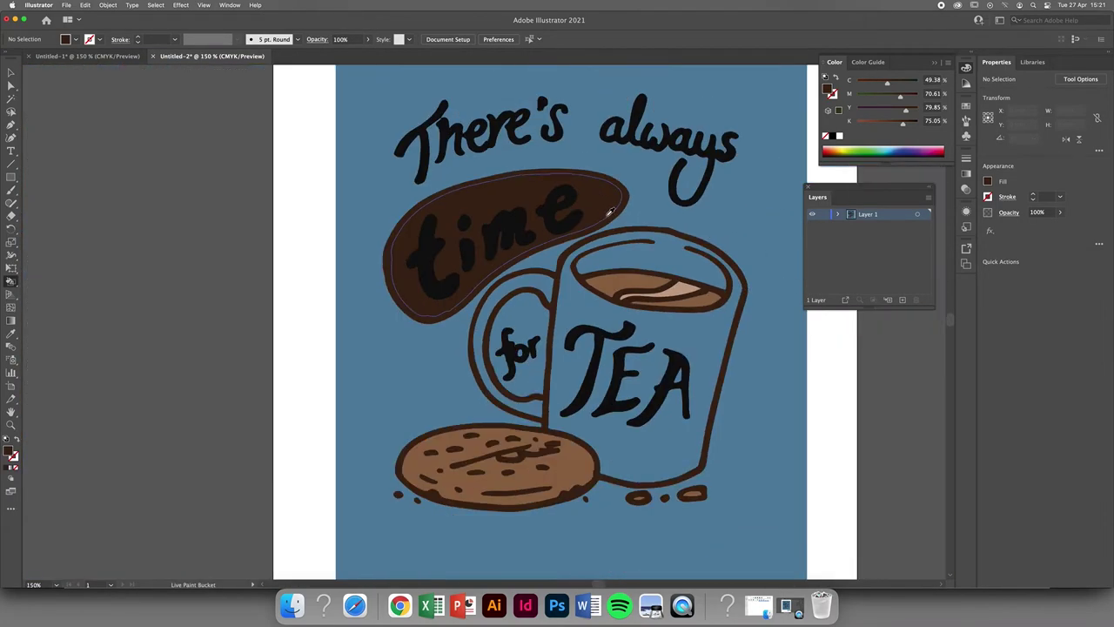
scroll(574, 200, "right", 5)
scroll(575, 200, "down", 2)
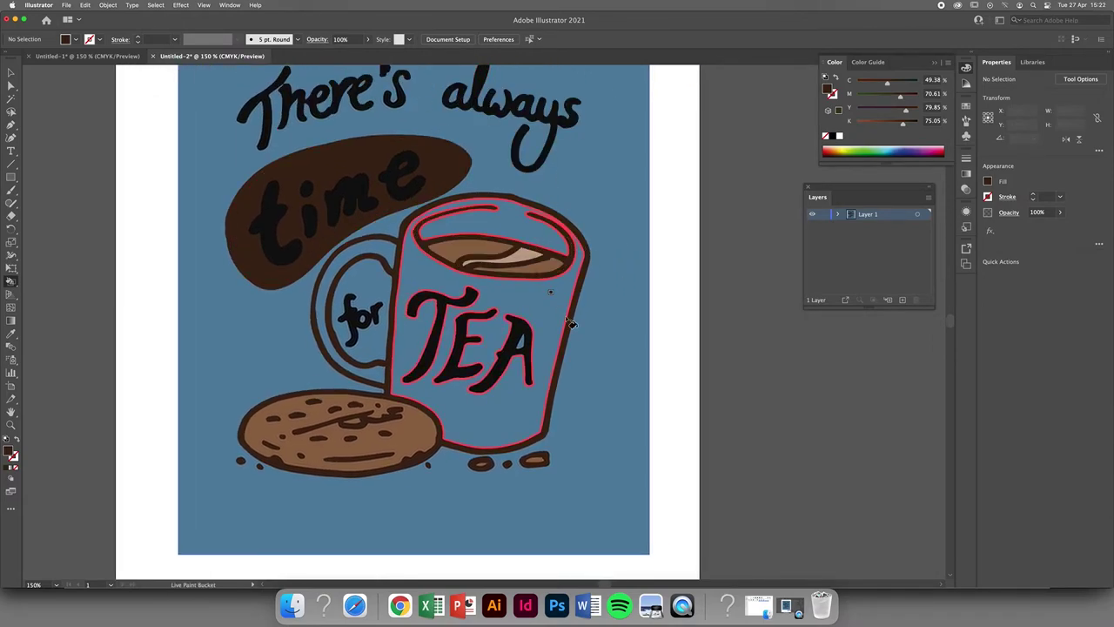
Step: Set the fill to a pale cream and paint the mug body and handle area with it
left_click(454, 245, "alt")
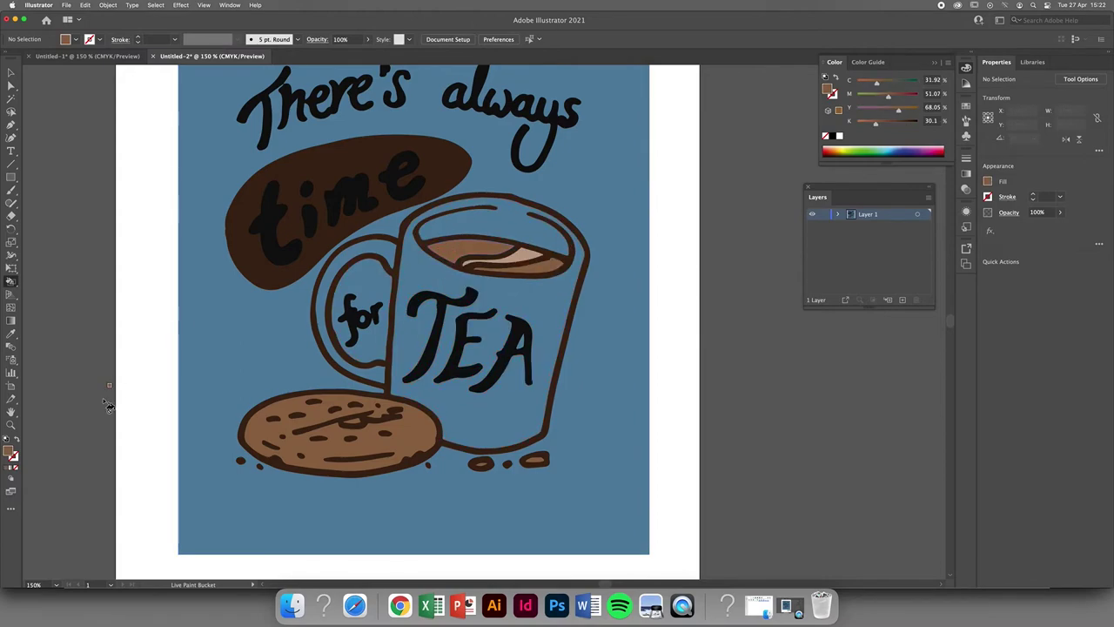
double_click(10, 452)
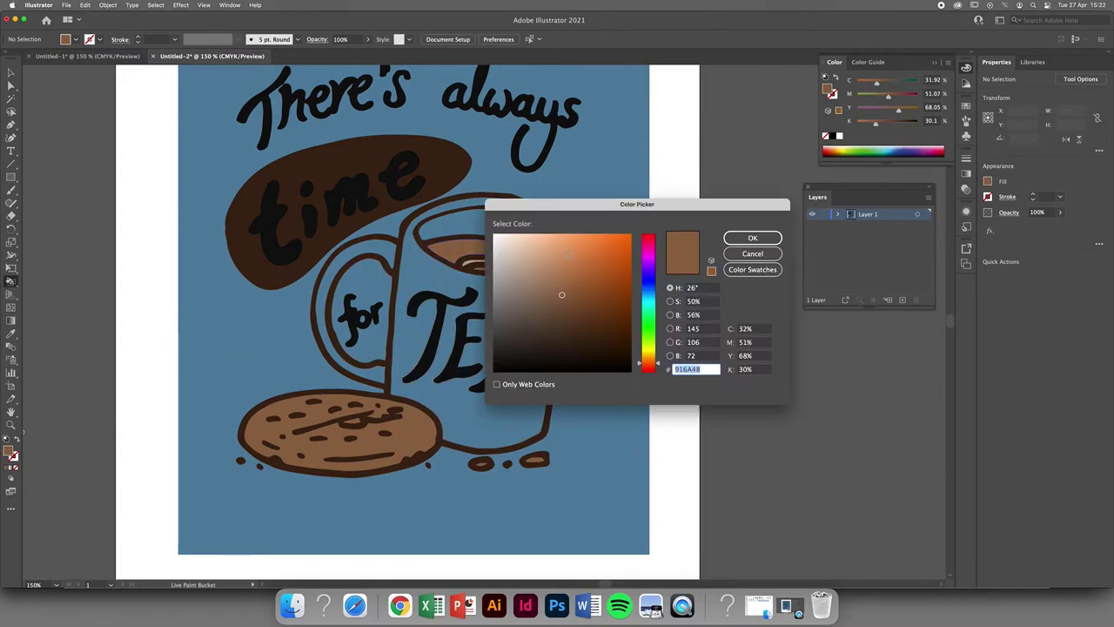
left_click(511, 245)
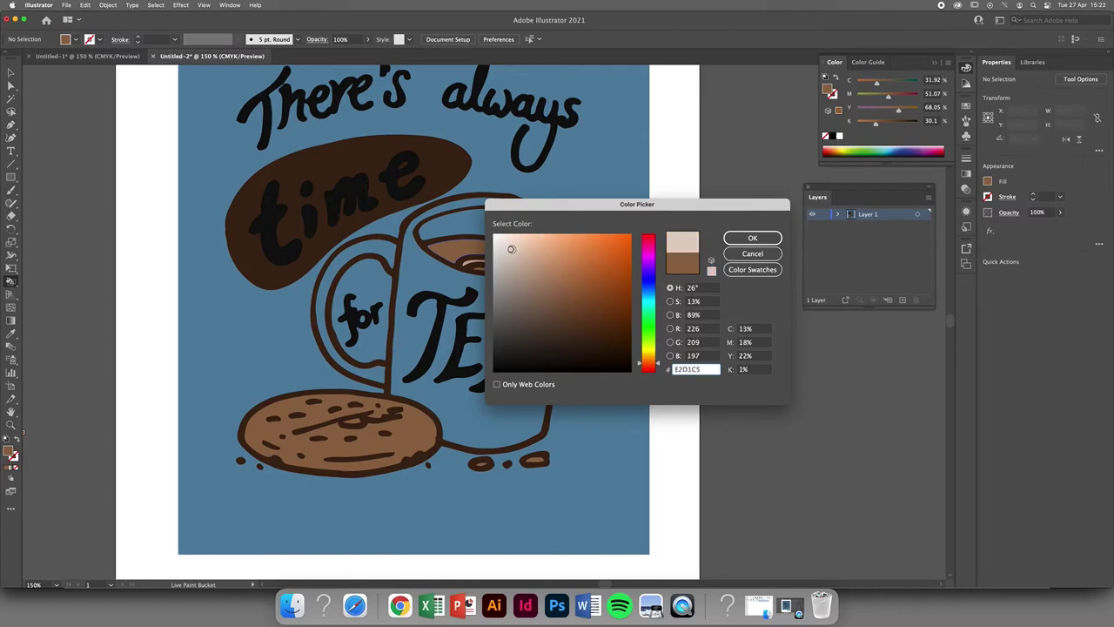
left_click(752, 237)
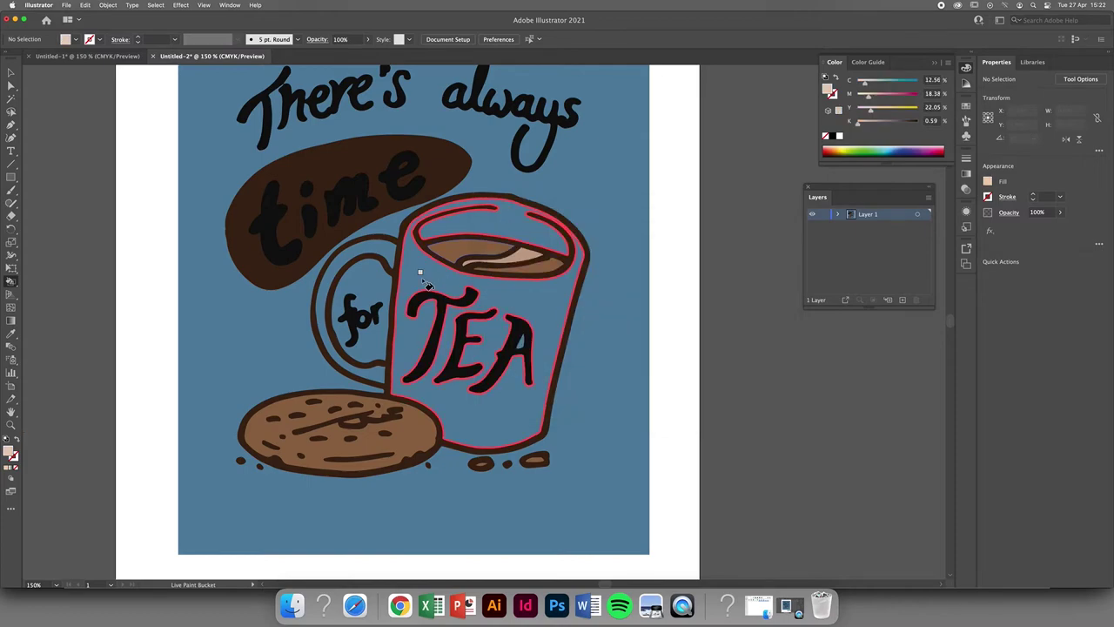
left_click(422, 277)
left_click(392, 253)
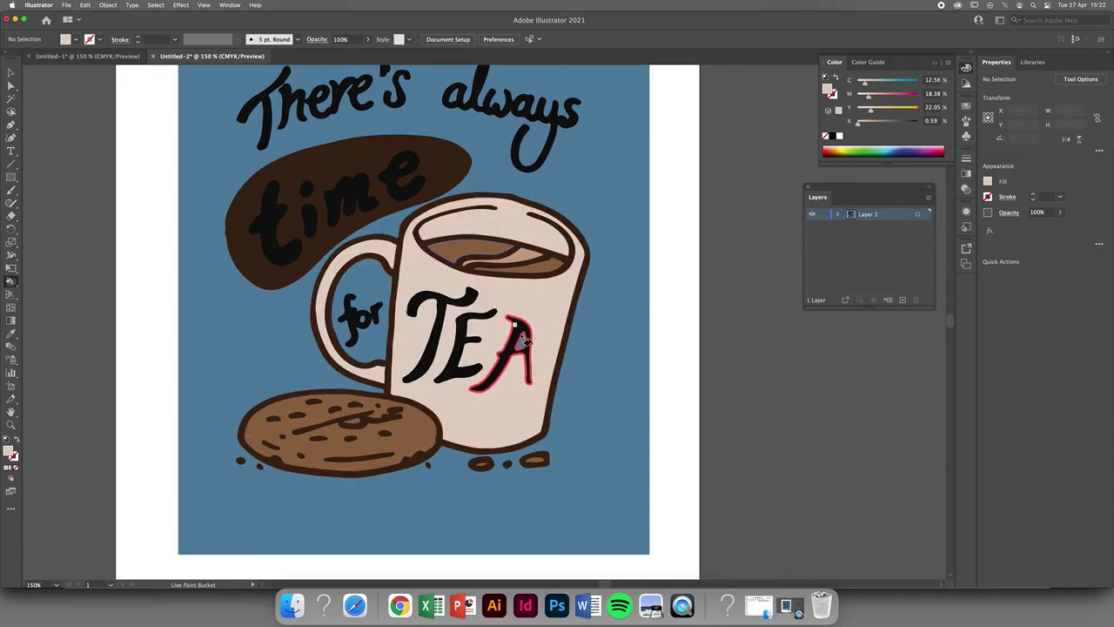
Step: Paint the letters of 'There's', including the apostrophe, pale cream
scroll(490, 197, "up", 3)
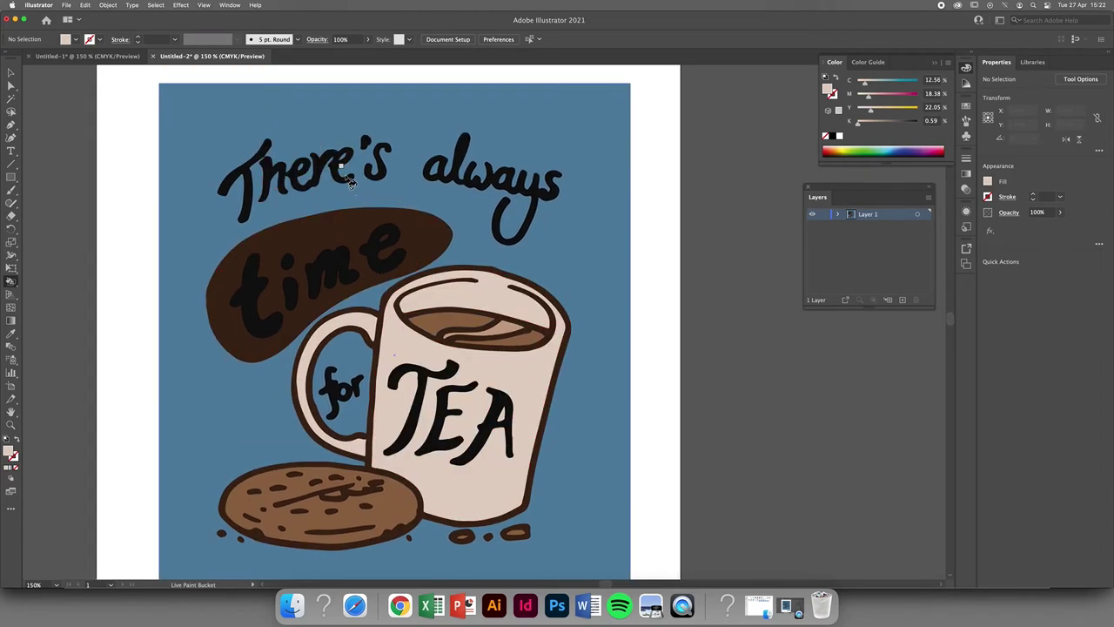
left_click(252, 183)
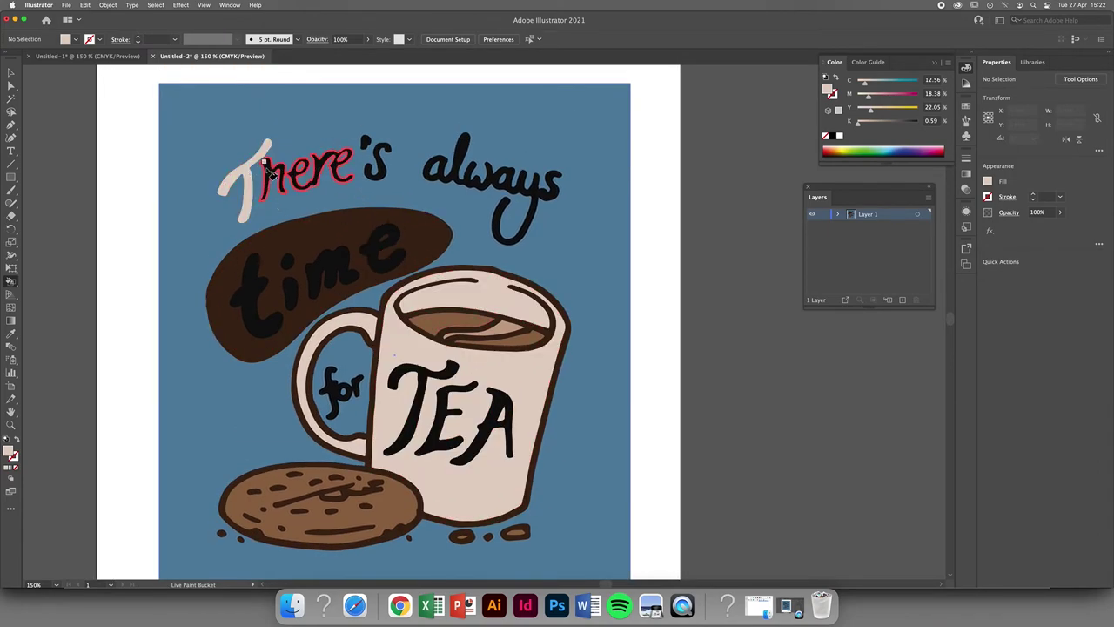
left_click(314, 174)
left_click(364, 142)
left_click(378, 161)
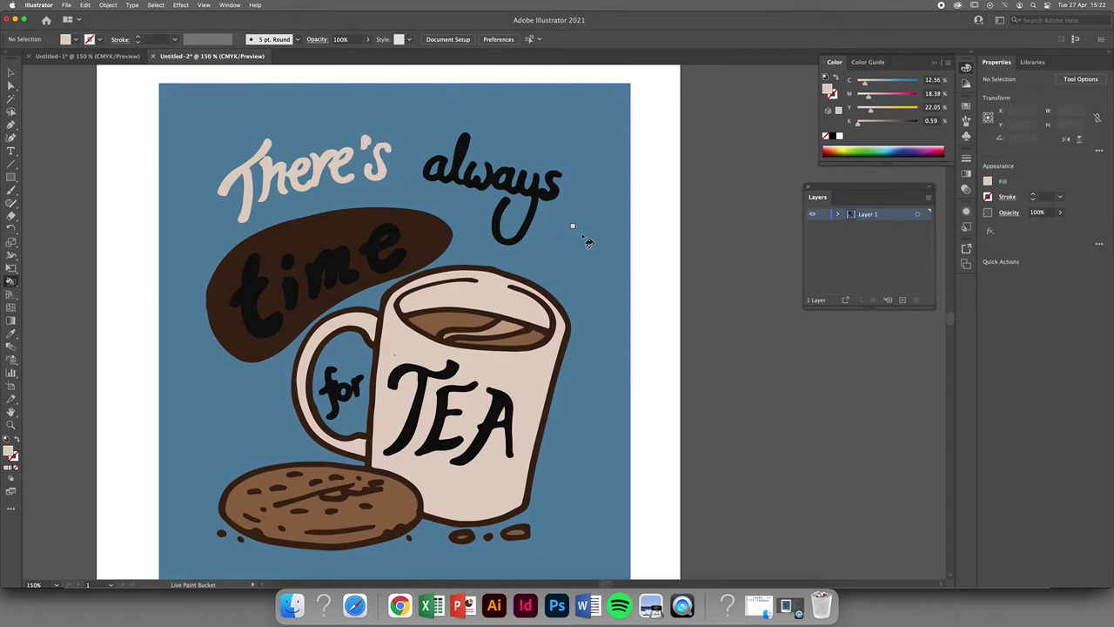
scroll(589, 319, "down", 2)
scroll(595, 324, "down", 2)
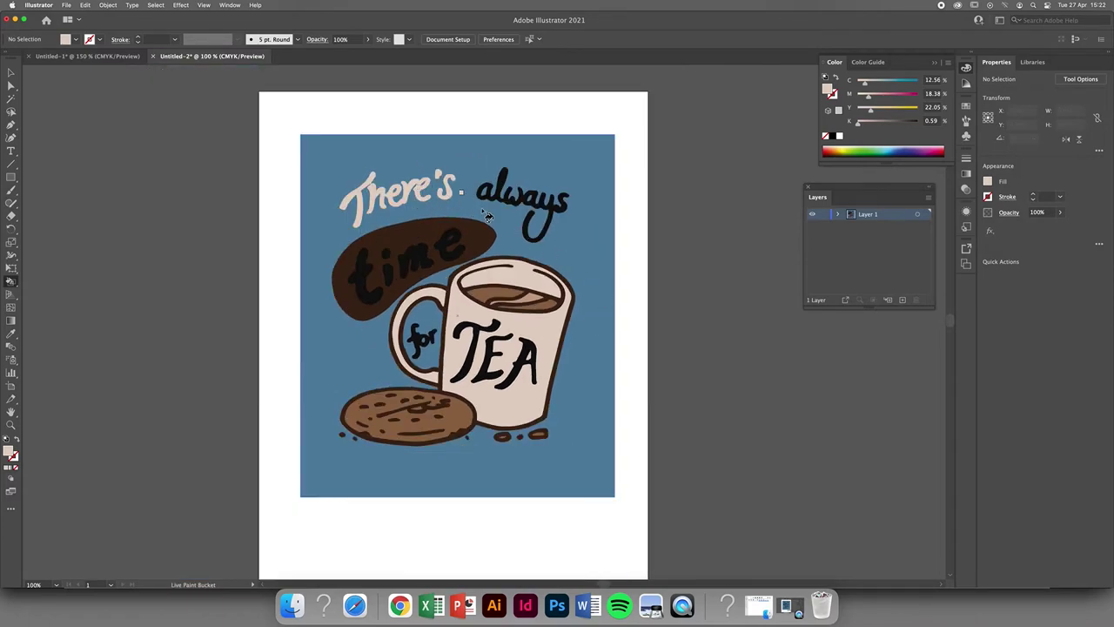
scroll(592, 299, "right", 1)
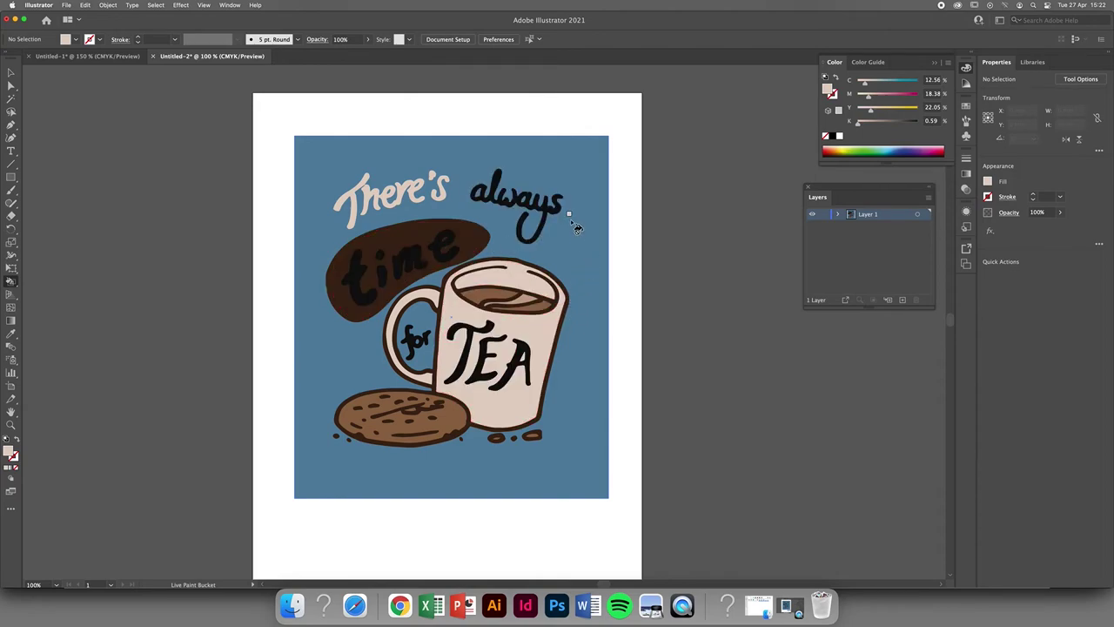
scroll(575, 227, "right", 1)
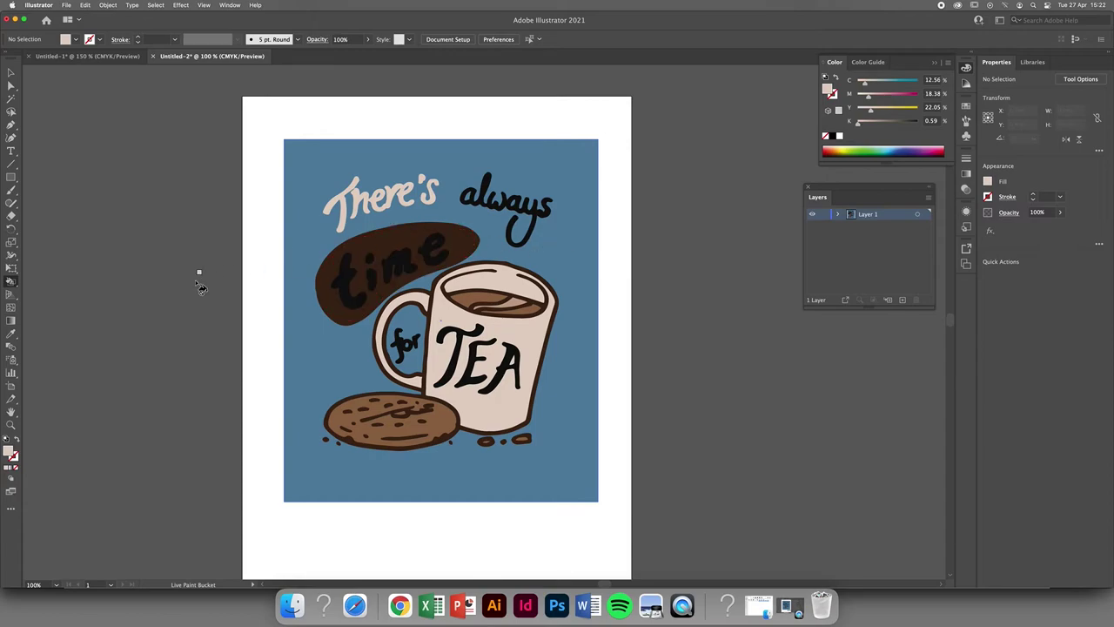
Step: Fill the letters t, i, m, e of 'time' with the sampled background blue
left_click(325, 355, "alt")
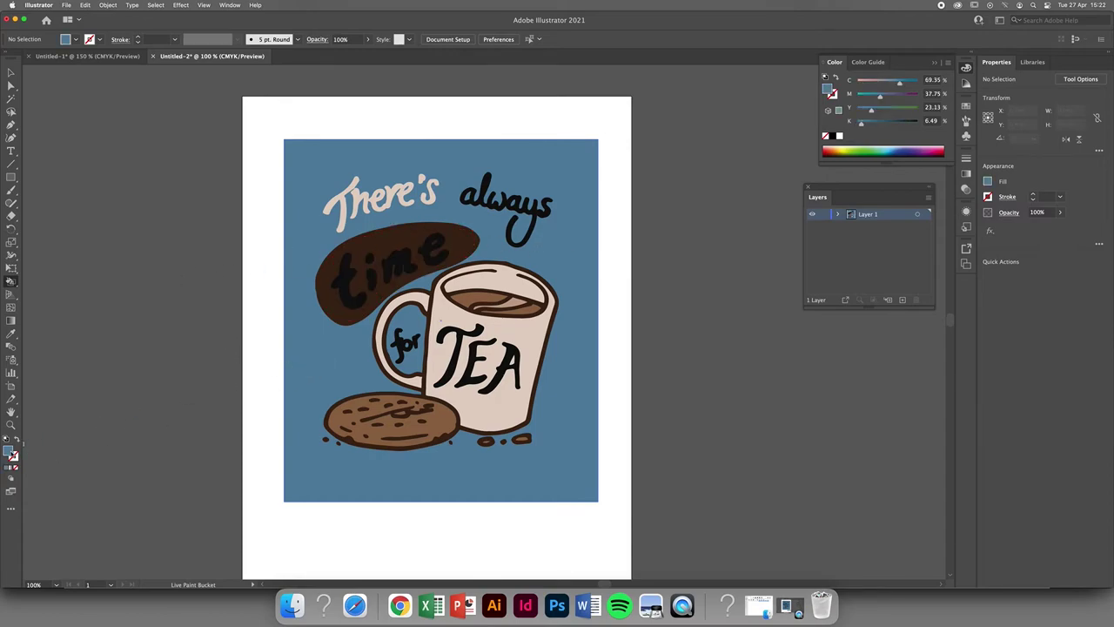
left_click(348, 277)
left_click(373, 277)
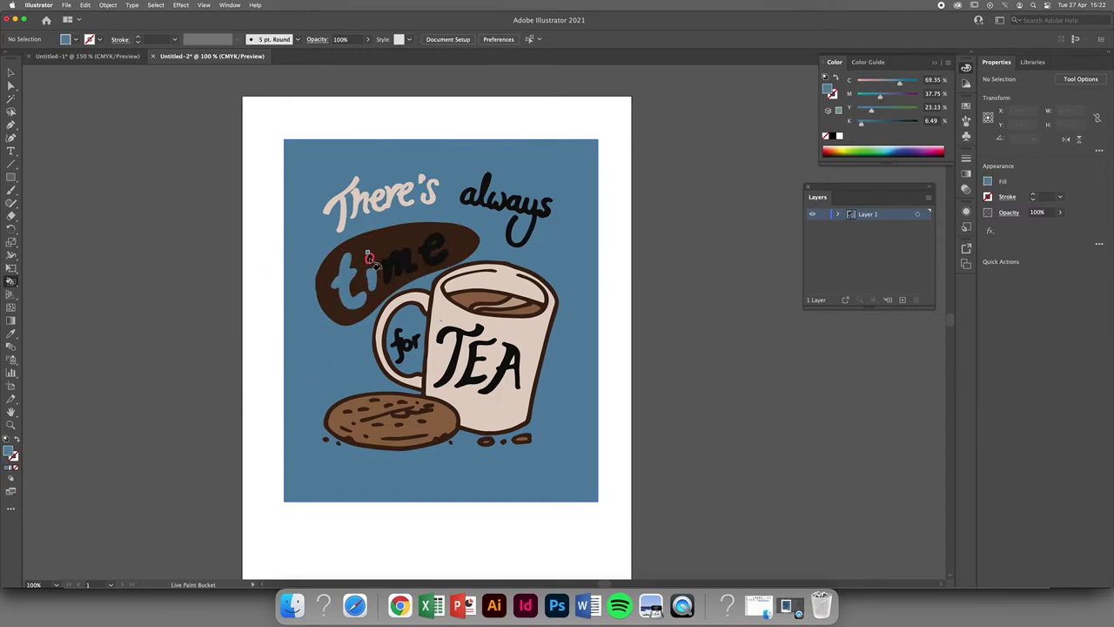
left_click(388, 258)
left_click(429, 252)
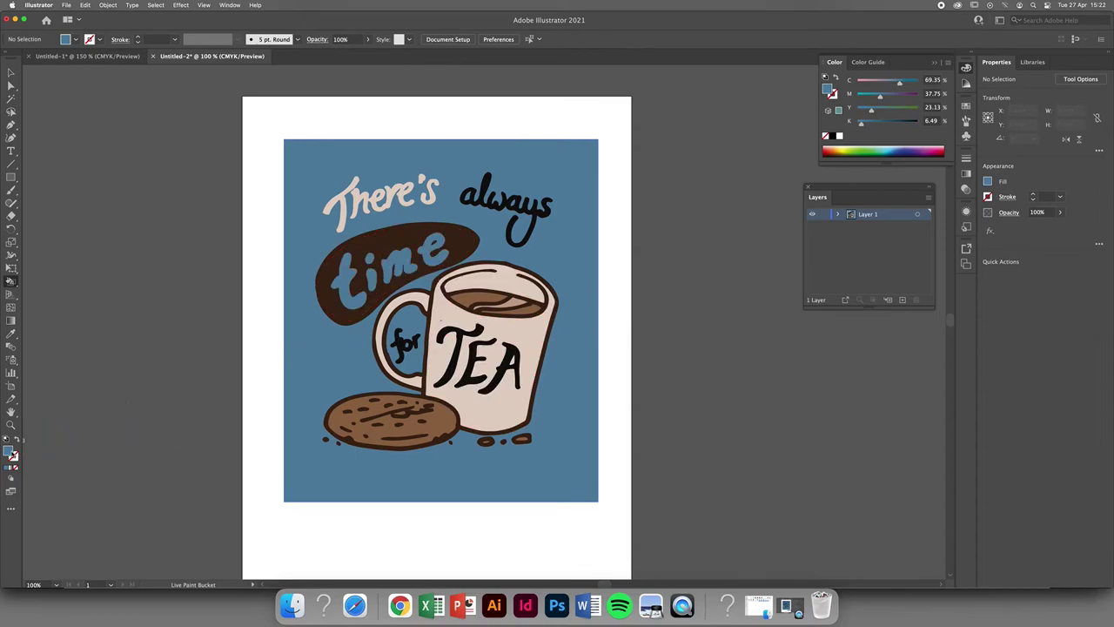
Step: Pick dark navy 123142 and paint 'always' and the T, E, A on the mug
double_click(12, 454)
left_click(583, 329)
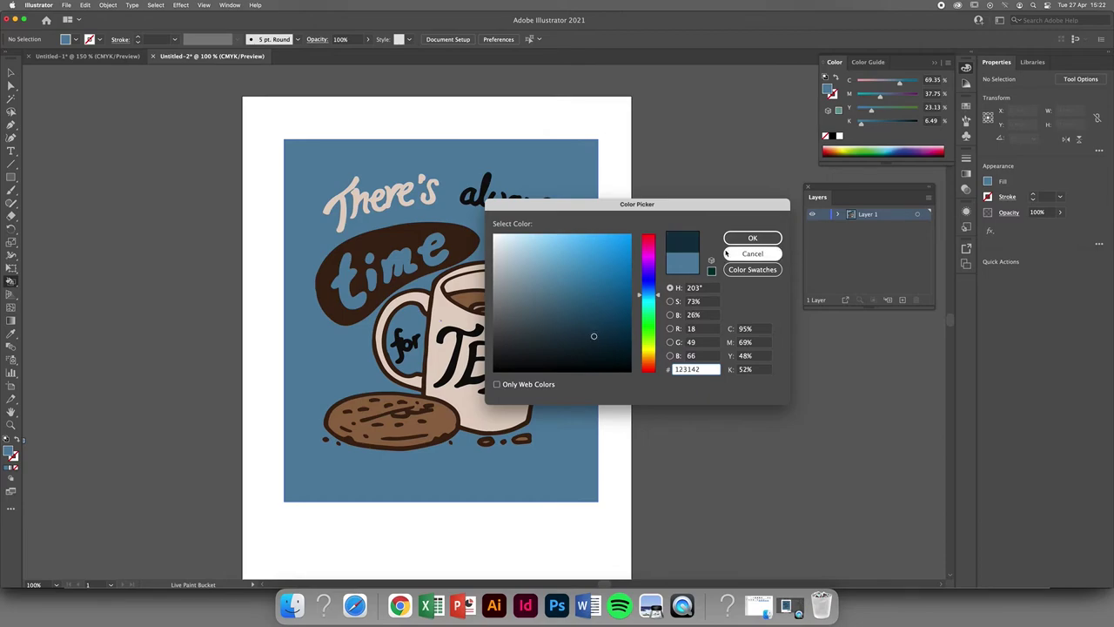
left_click(752, 237)
left_click(507, 186)
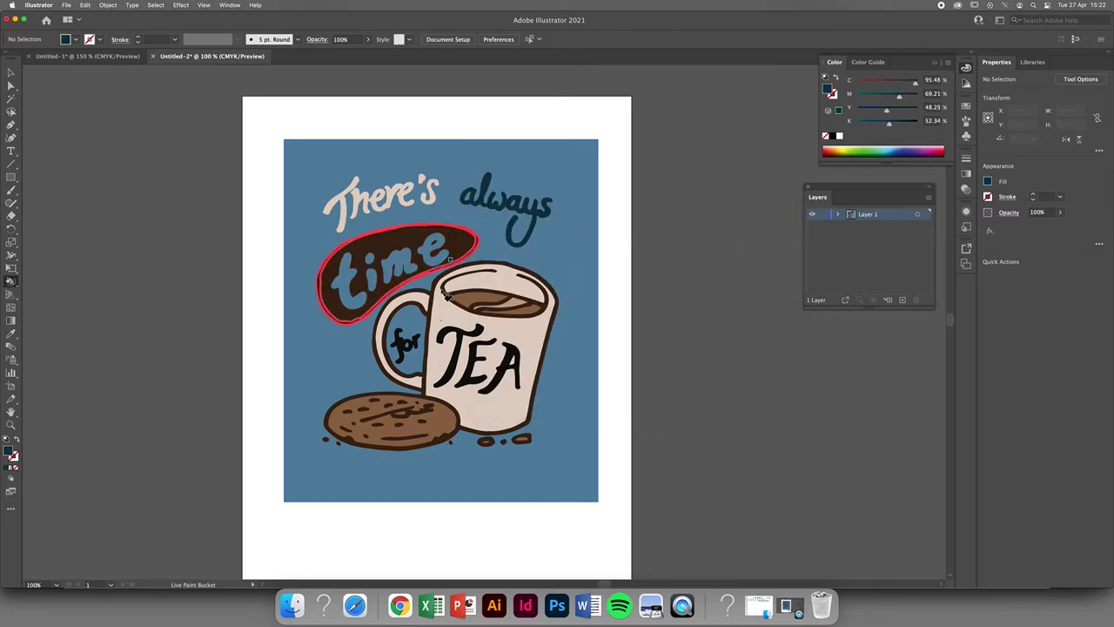
left_click(464, 350)
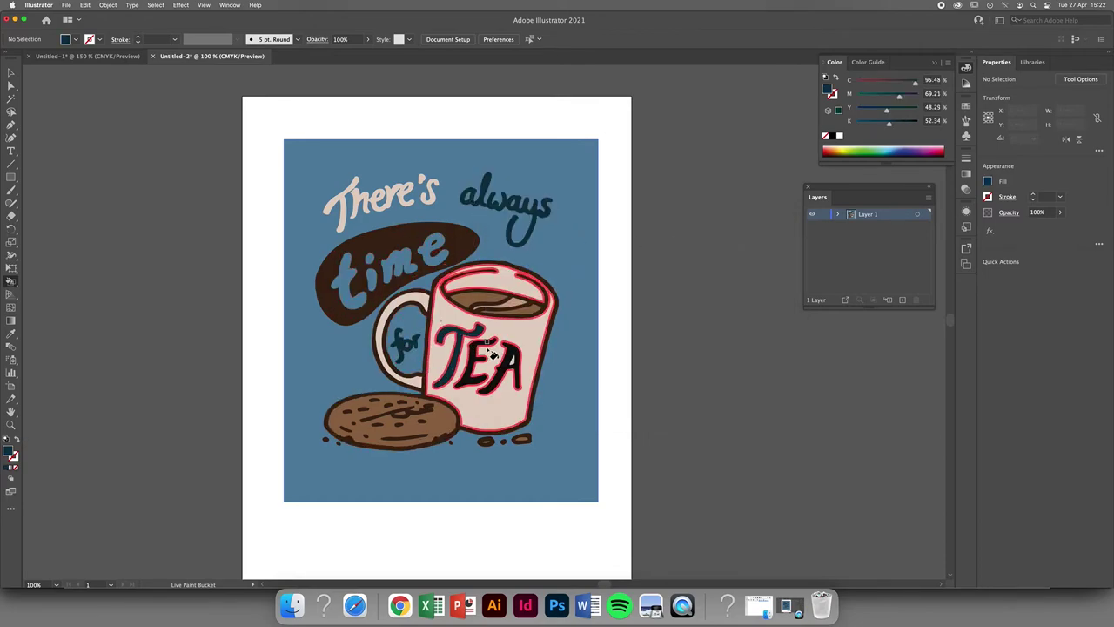
left_click(481, 352)
left_click(512, 356)
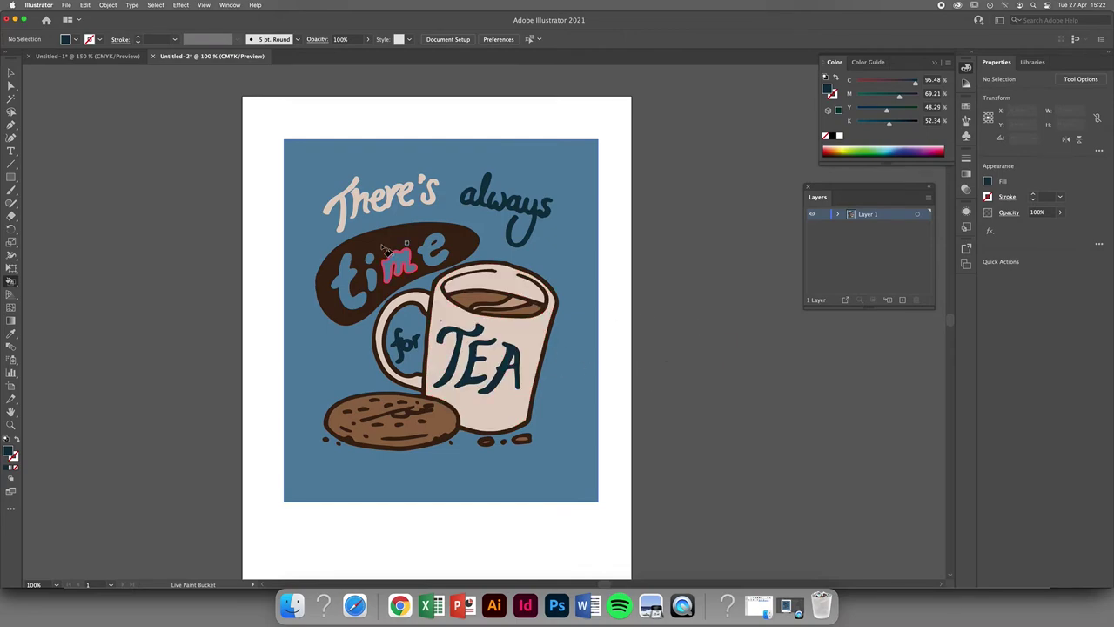
left_click(11, 73)
Step: Select the Live Paint drawing and Expand it into ordinary vector shapes
scroll(740, 277, "down", 2)
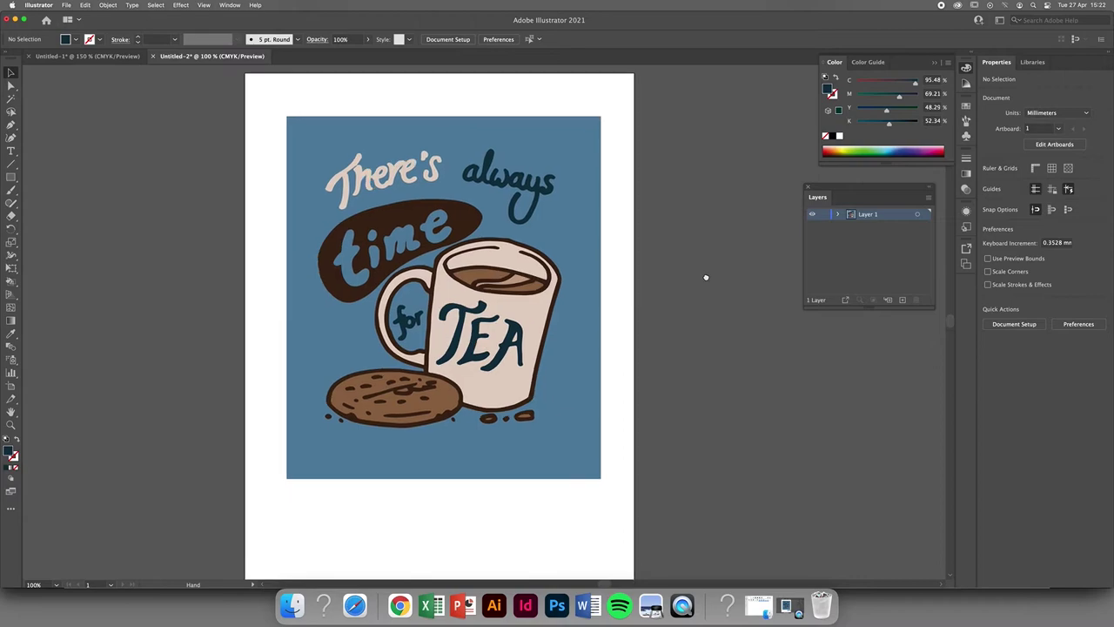
scroll(699, 293, "up", 2)
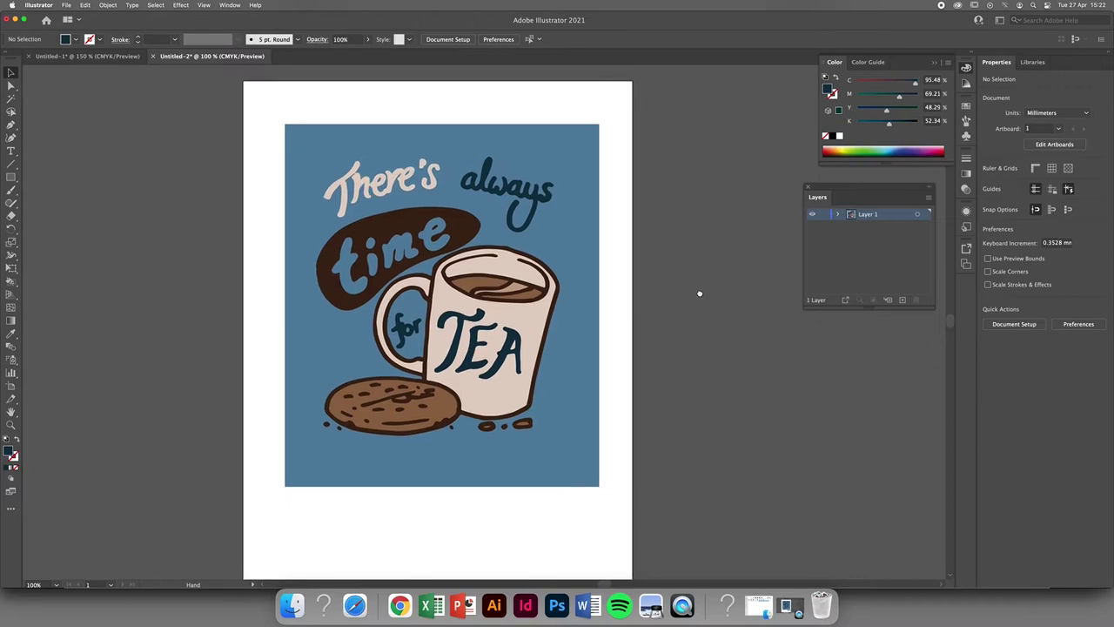
left_click(551, 196)
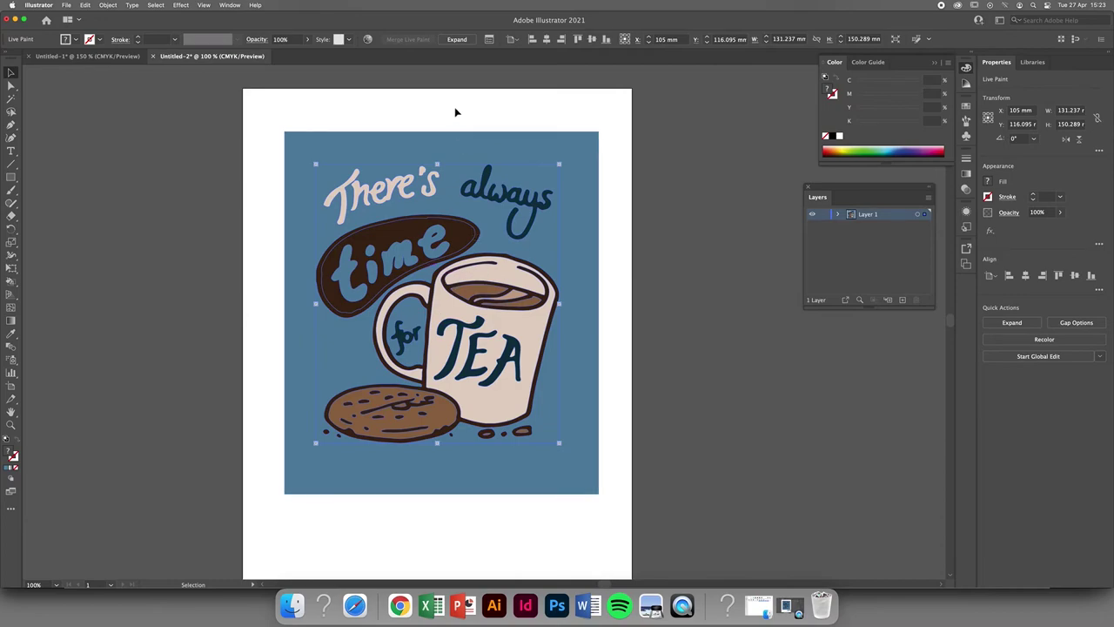
left_click(457, 40)
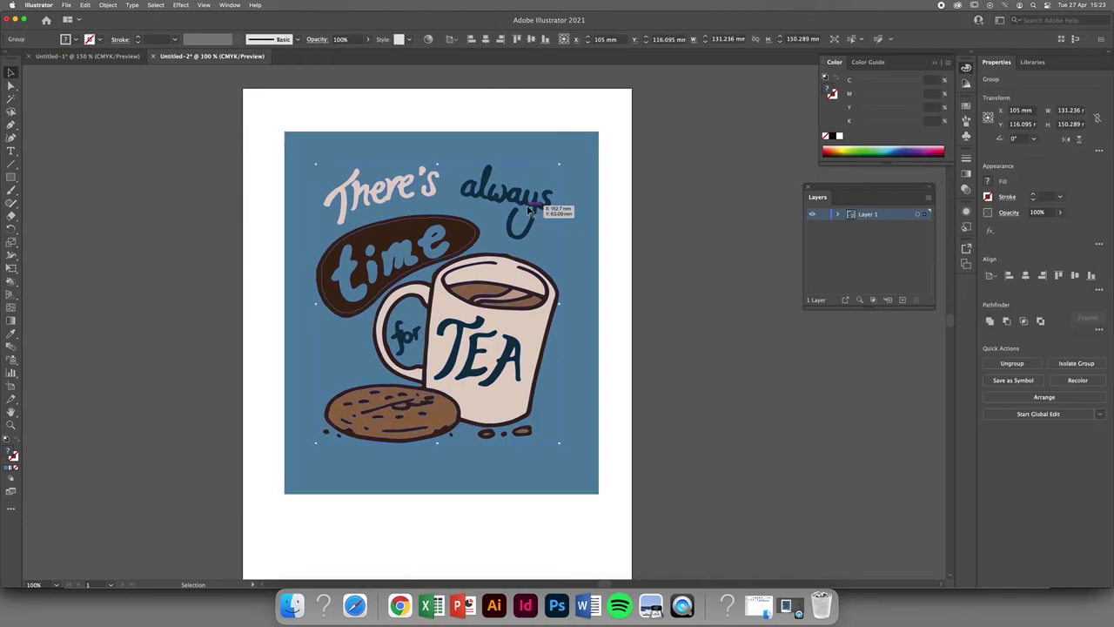
Step: Trial-move the artwork group and blue rectangle, then undo to restore the centred layout
left_click_drag(546, 215, 642, 228)
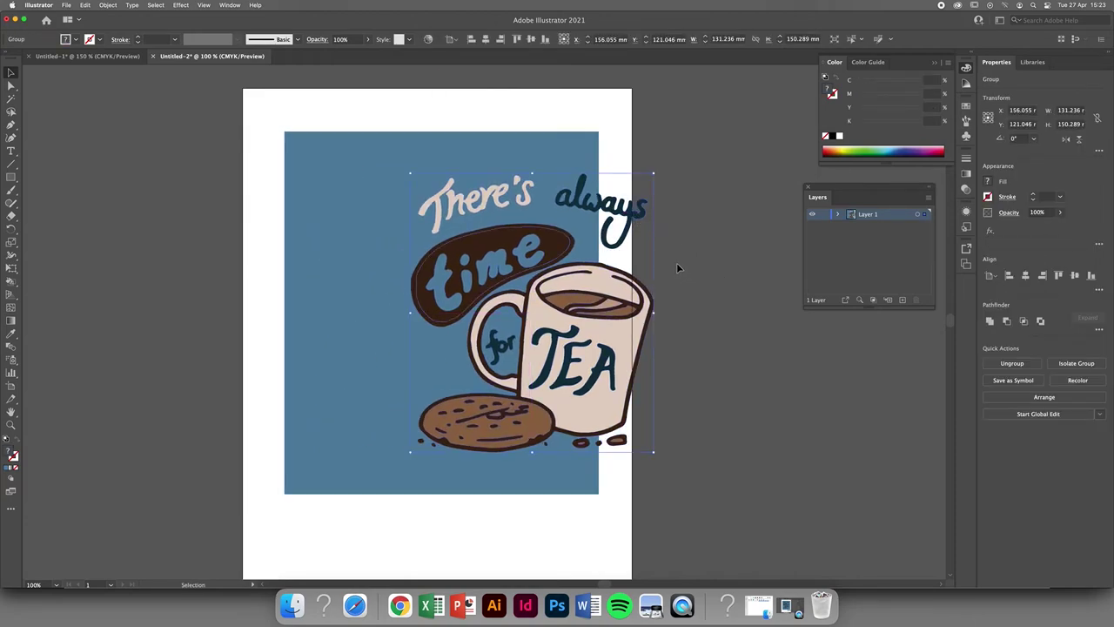
left_click_drag(545, 214, 901, 367)
left_click_drag(625, 321, 537, 299)
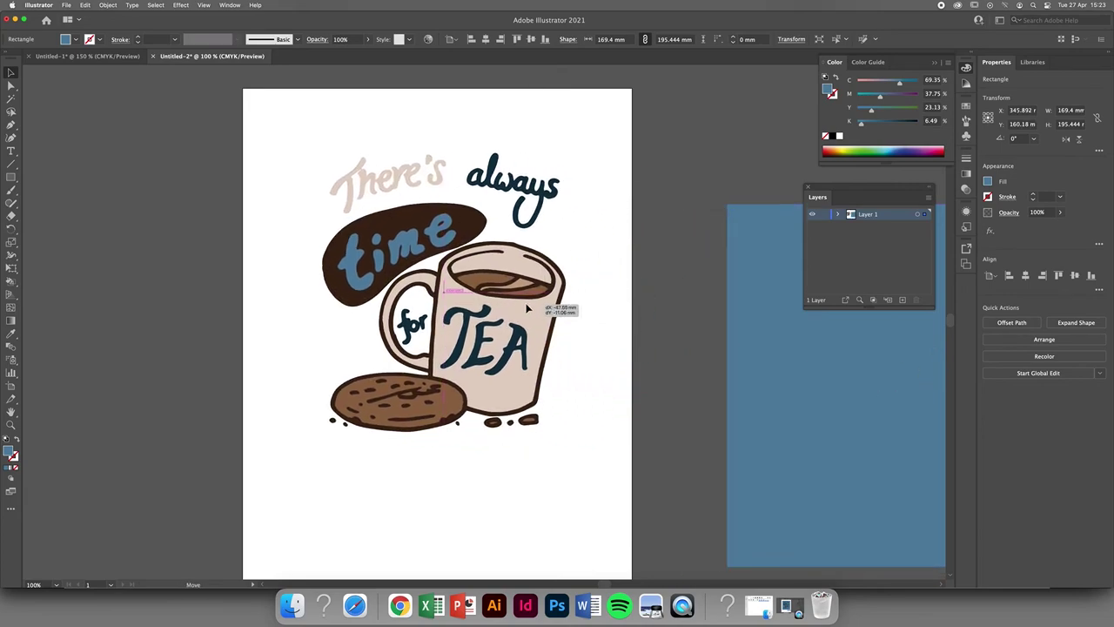
left_click(638, 261)
left_click_drag(637, 263, 726, 281)
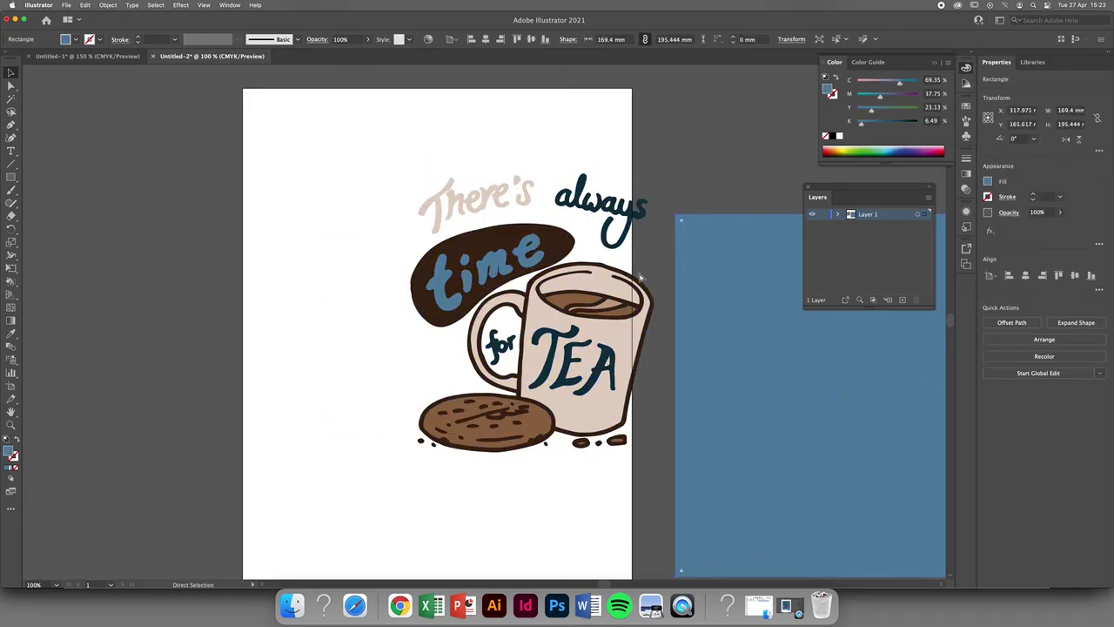
left_click_drag(906, 273, 632, 287)
key("super+z")
key("super+z")
key("super+z")
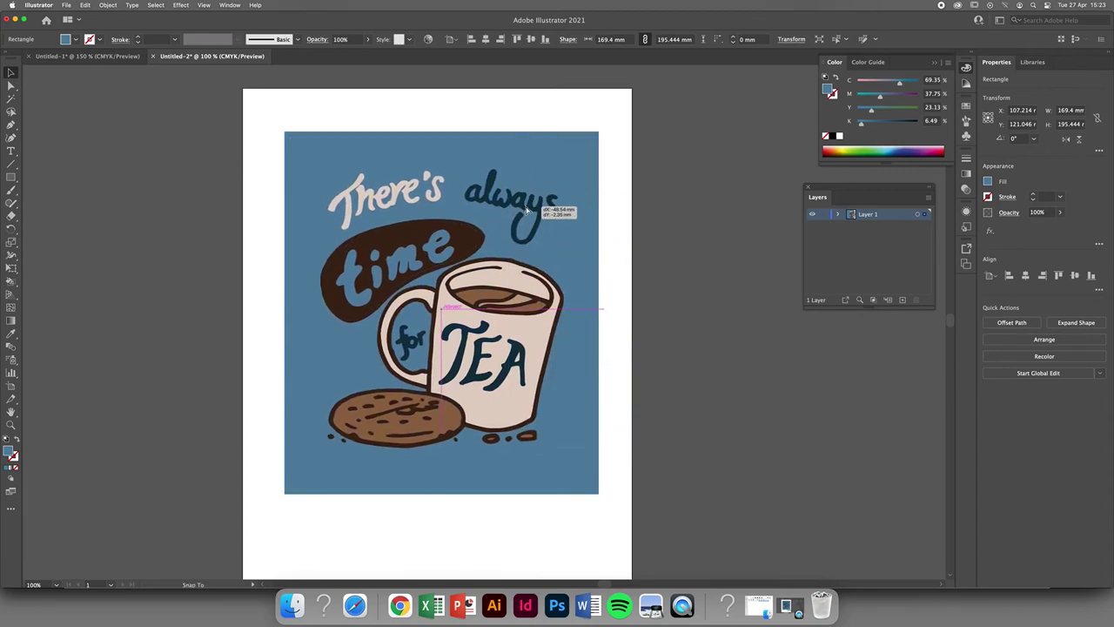
left_click(681, 214)
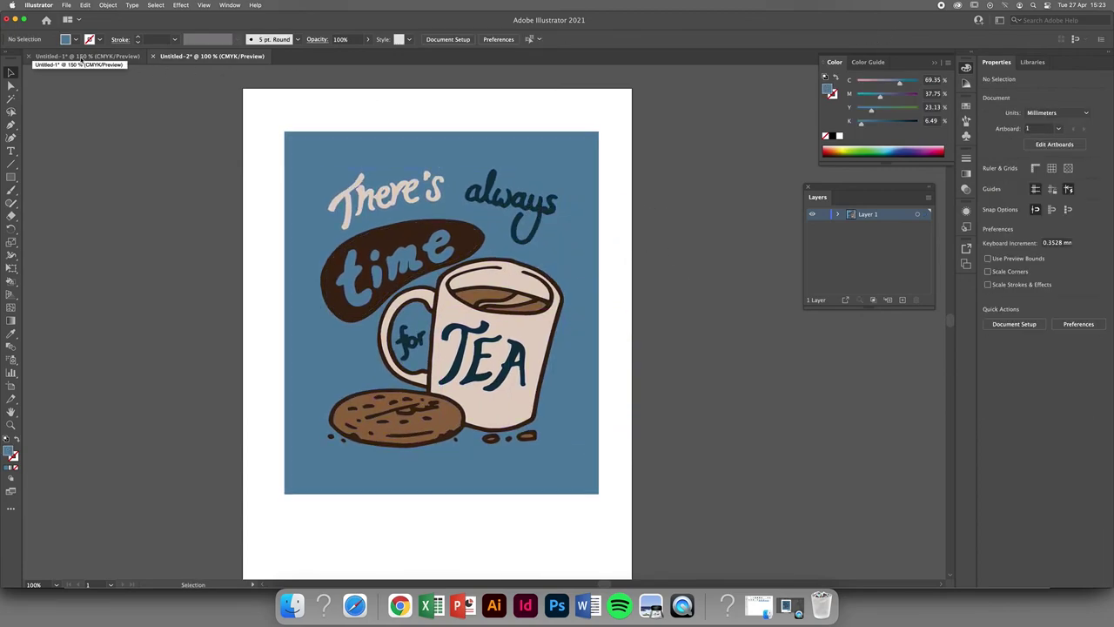
left_click(115, 57)
scroll(466, 244, "right", 5)
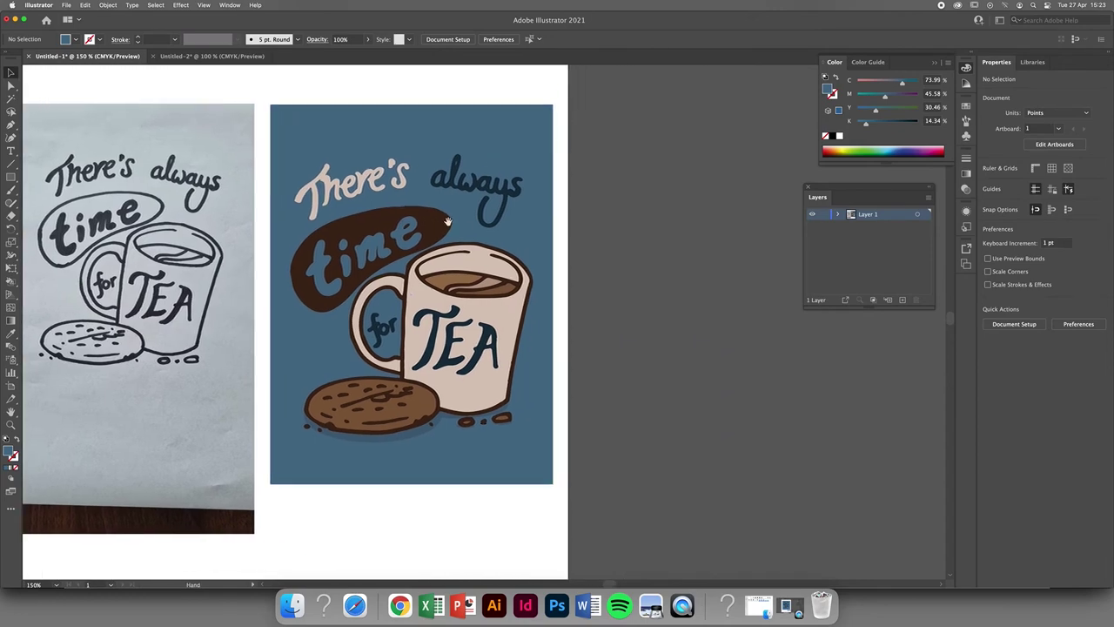
scroll(466, 244, "down", 3)
scroll(461, 242, "up", 6)
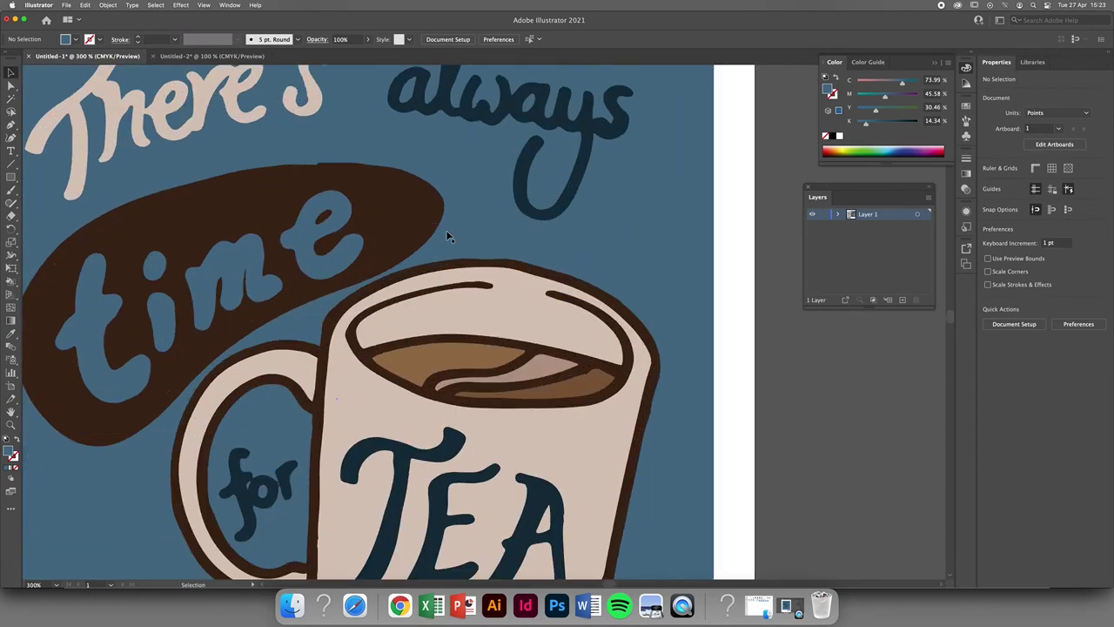
scroll(445, 229, "down", 3)
left_click(211, 57)
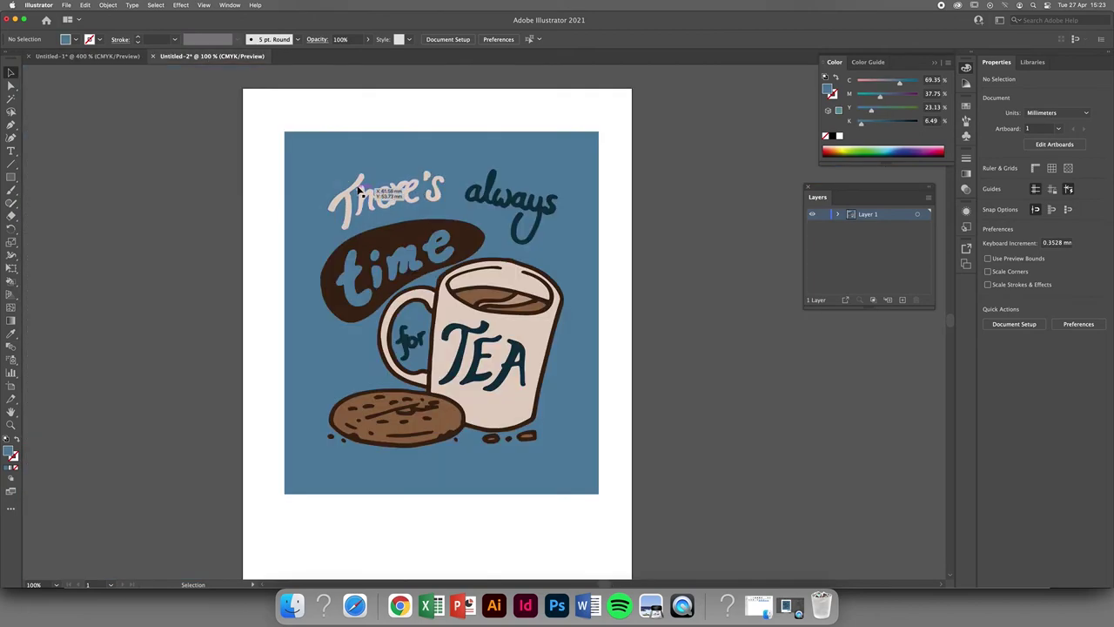
left_click(112, 56)
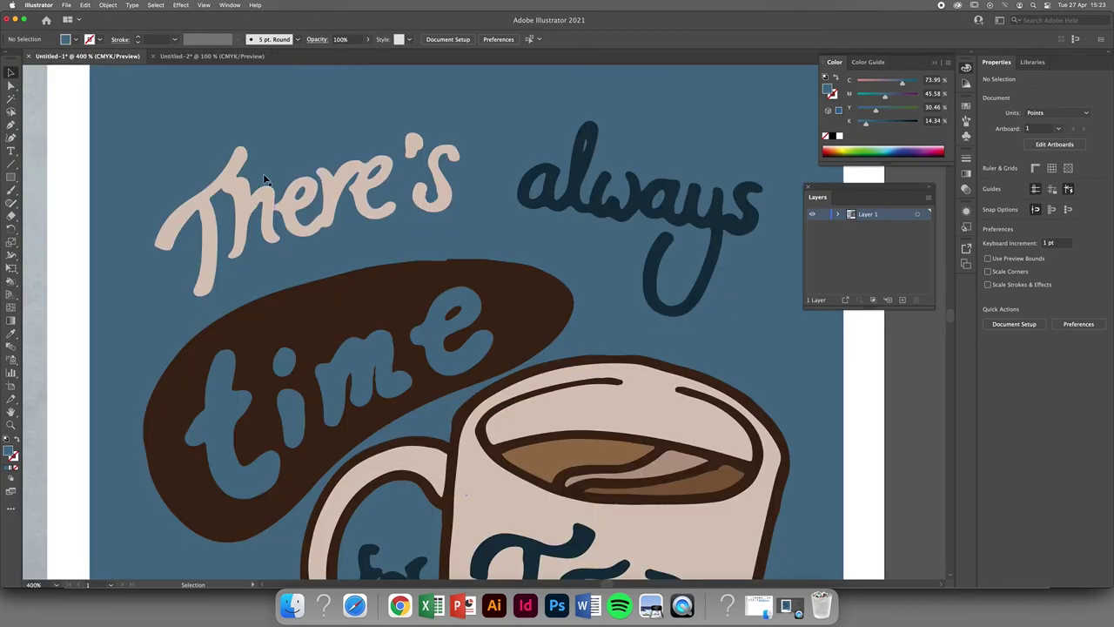
scroll(497, 278, "down", 10)
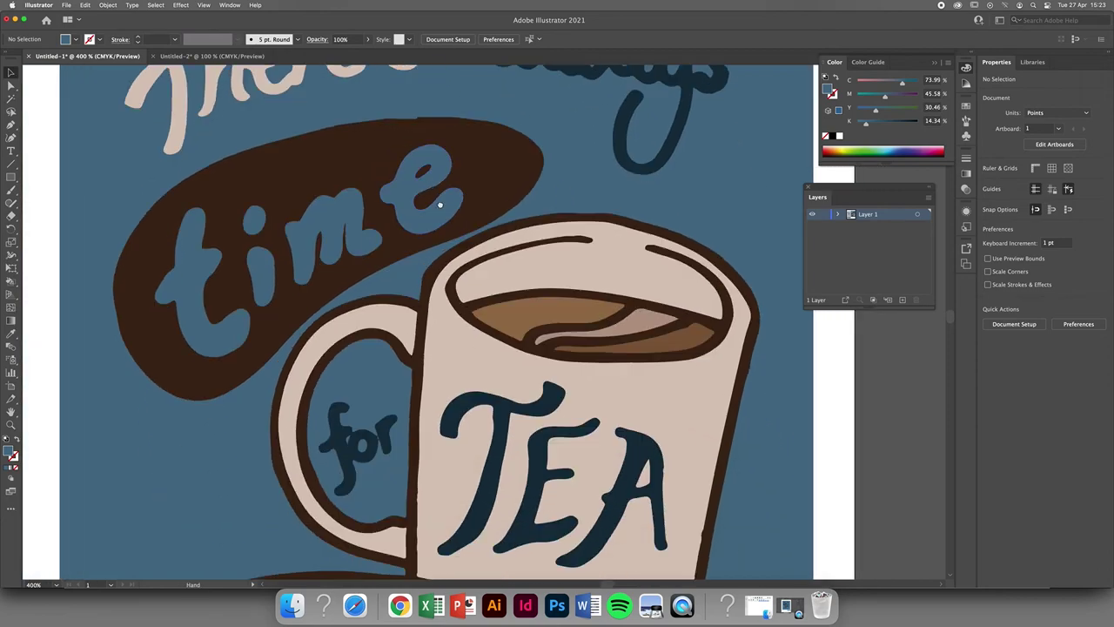
scroll(480, 287, "down", 3)
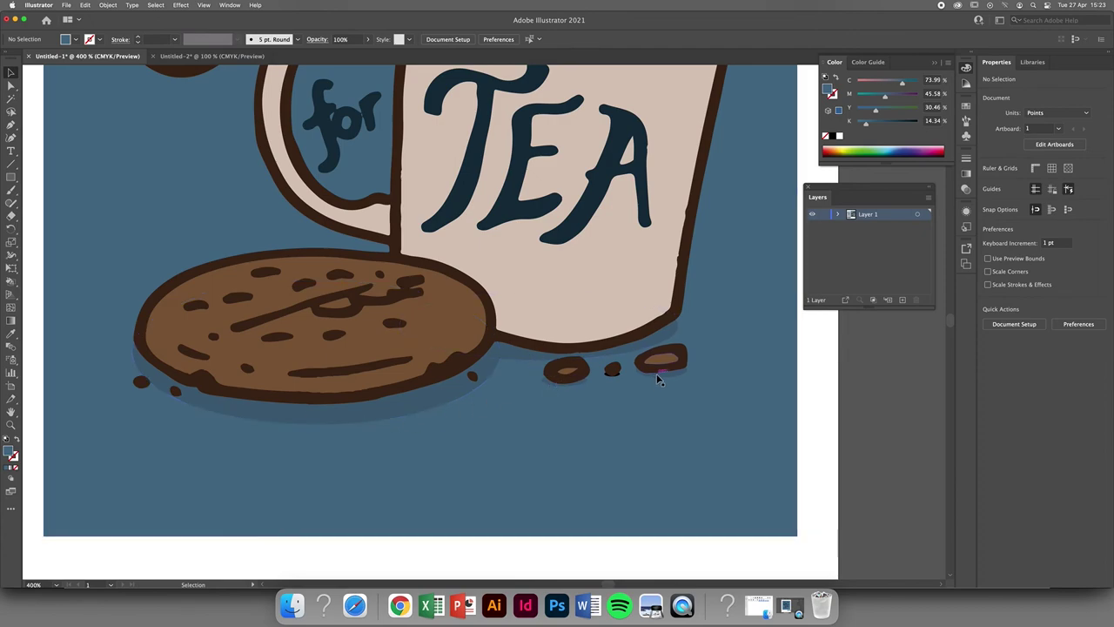
scroll(612, 328, "down", 5)
scroll(522, 244, "right", 2)
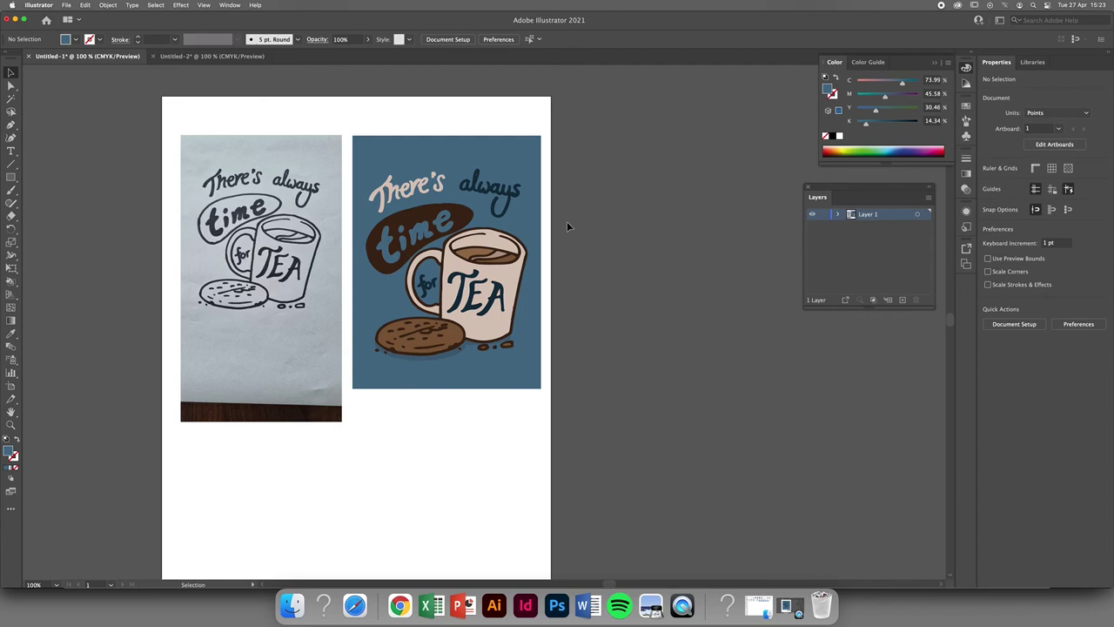
left_click(233, 57)
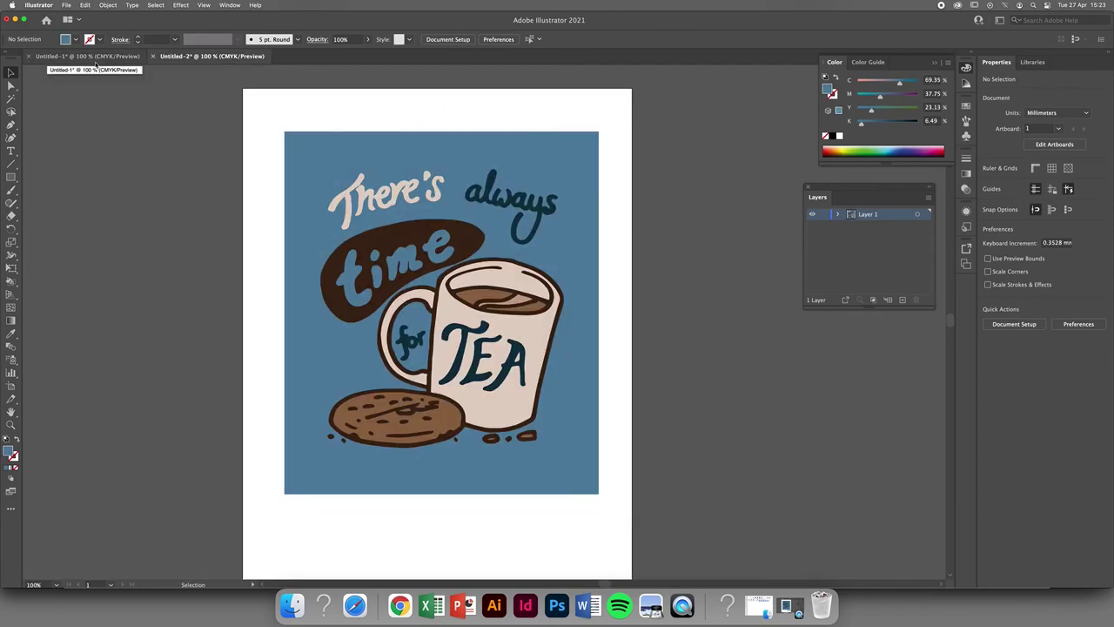
Step: Bring up the black-and-white tea sketch in Photoshop, exit crop mode, then switch back to Illustrator
key("ctrl+super+Escape")
key("super+Tab")
key("super+Tab")
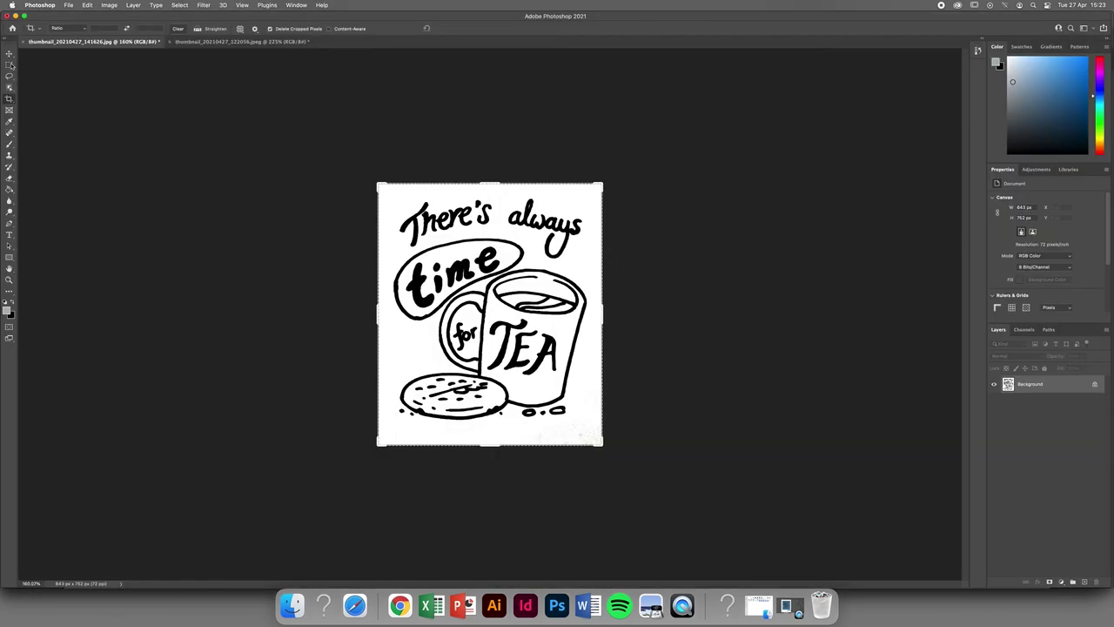
left_click(9, 53)
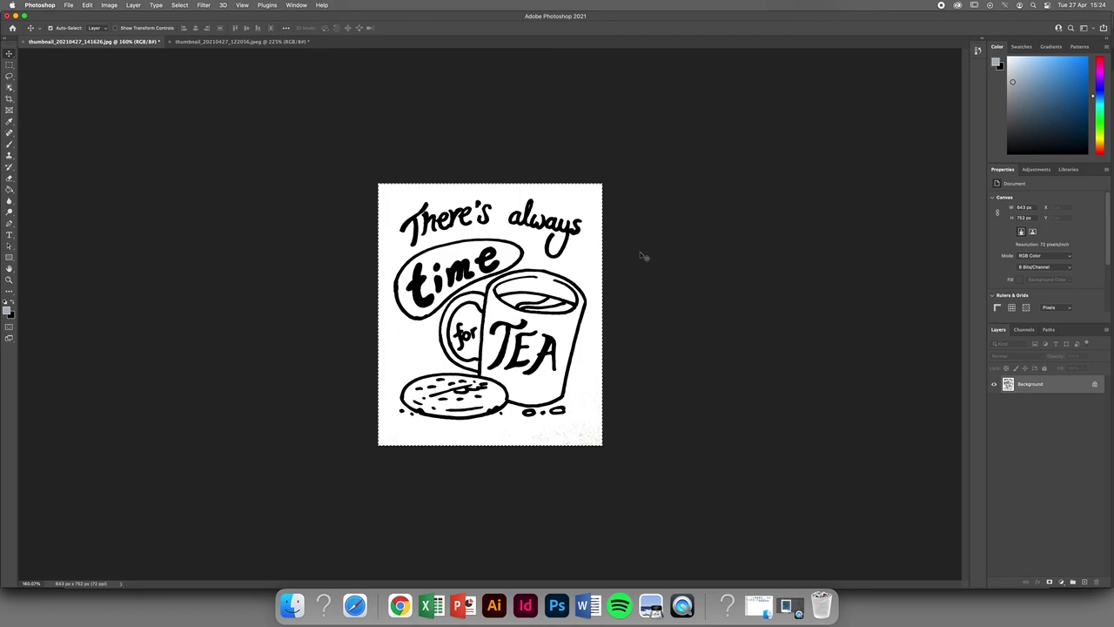
key("super+Tab")
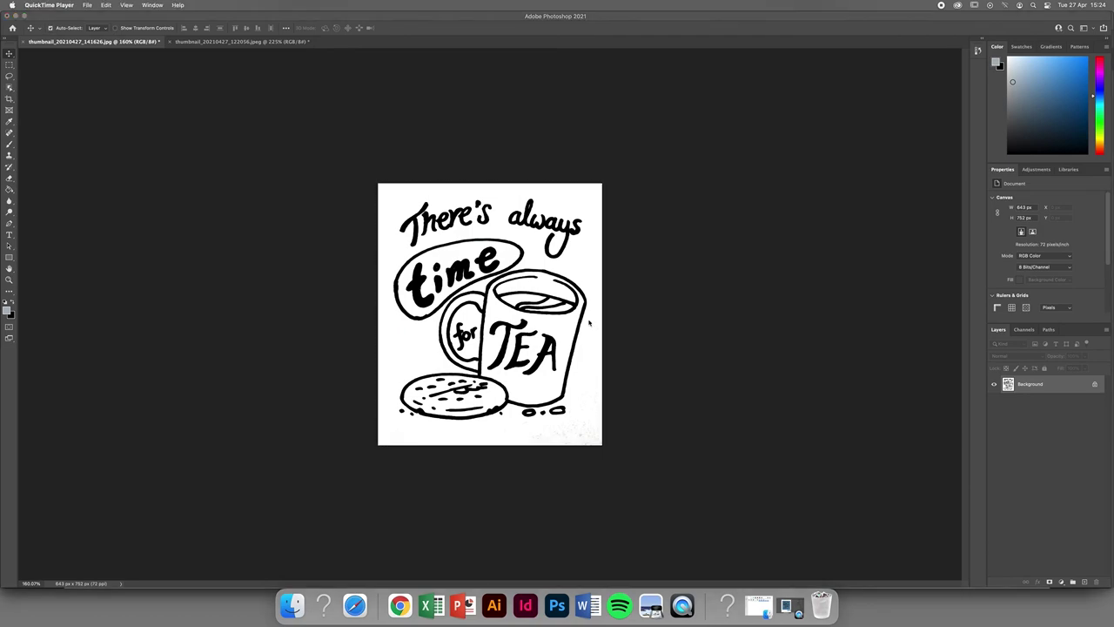
left_click(494, 606)
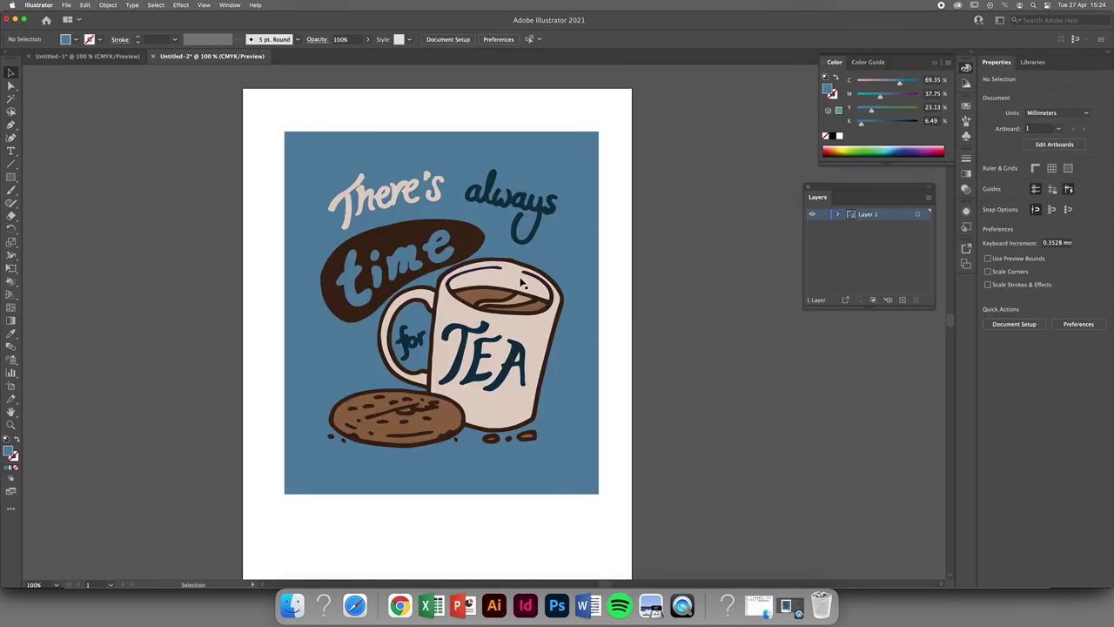